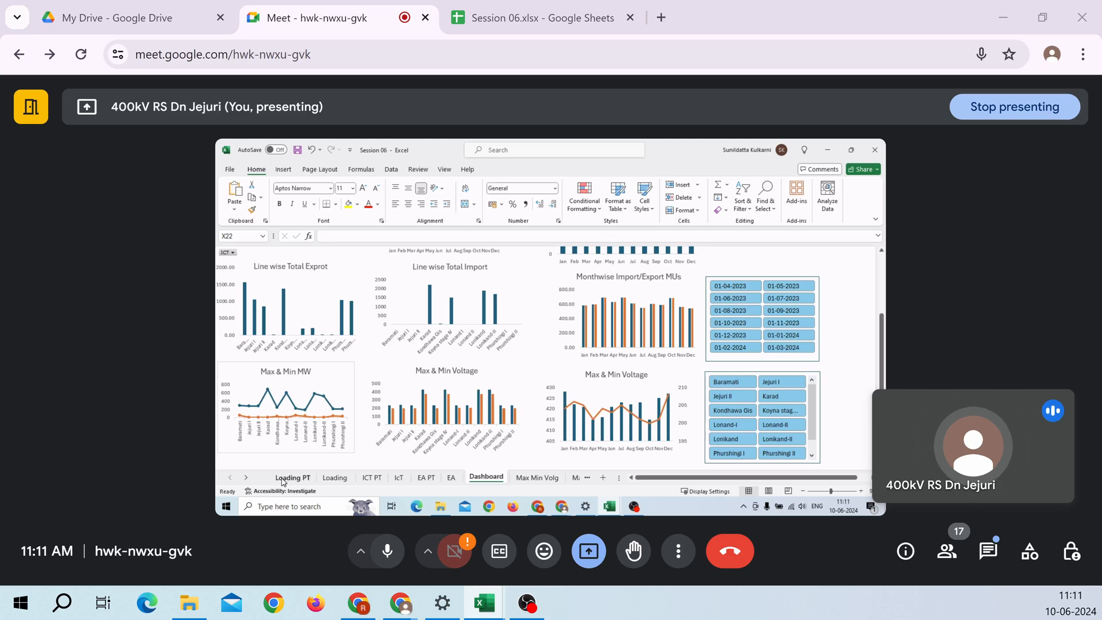
Step: Copy the Loading, IcT and EA sheets together into a new workbook
click(335, 478)
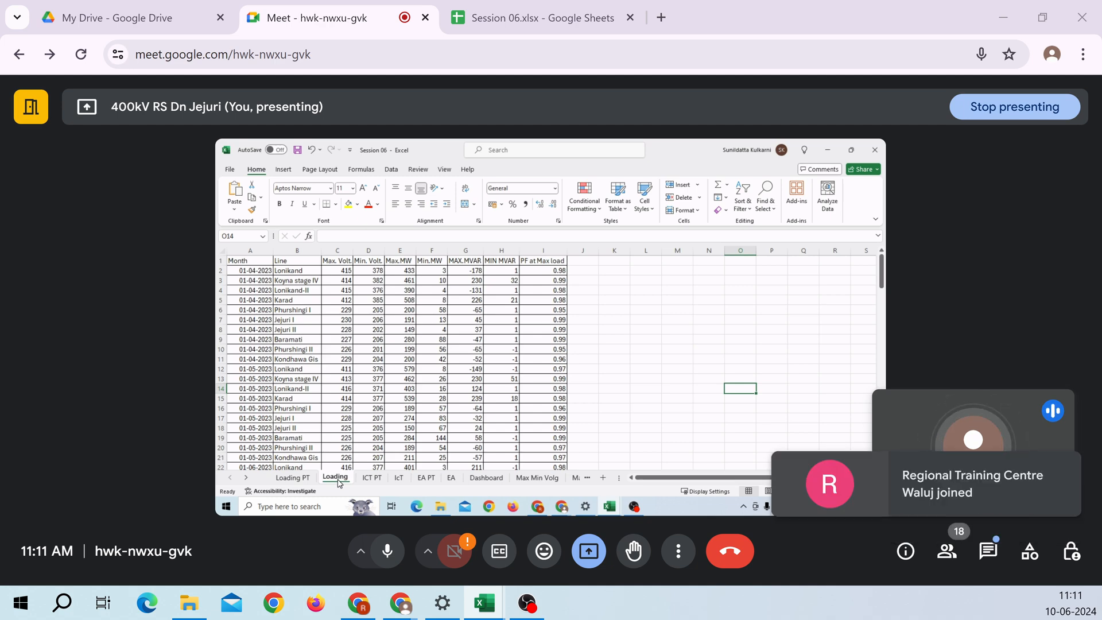
ctrl+click(399, 477)
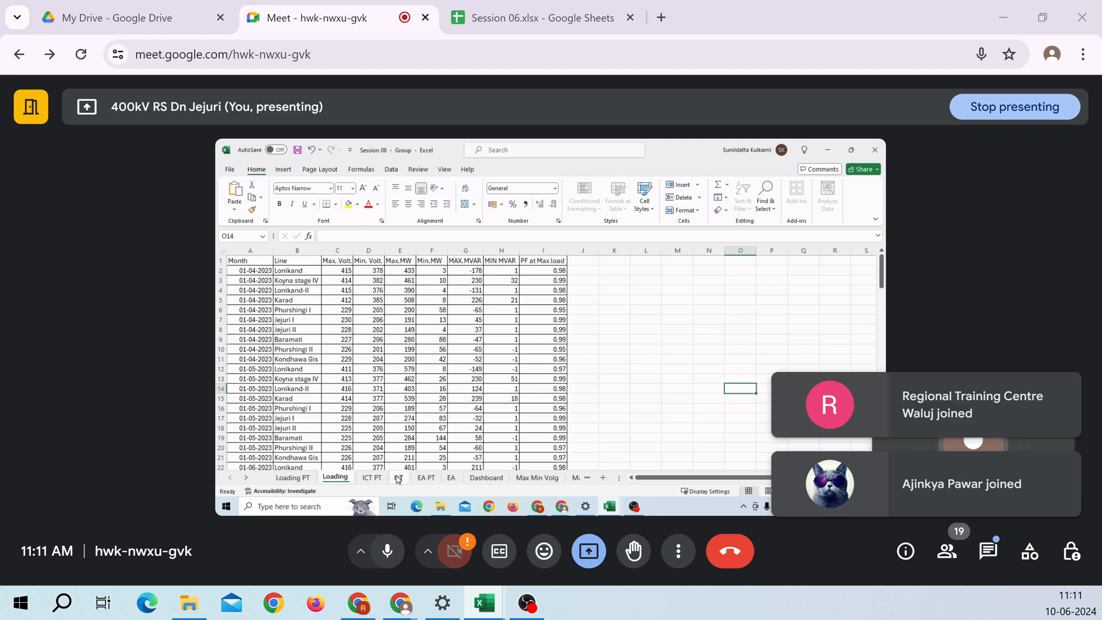
ctrl+click(452, 478)
right_click(338, 481)
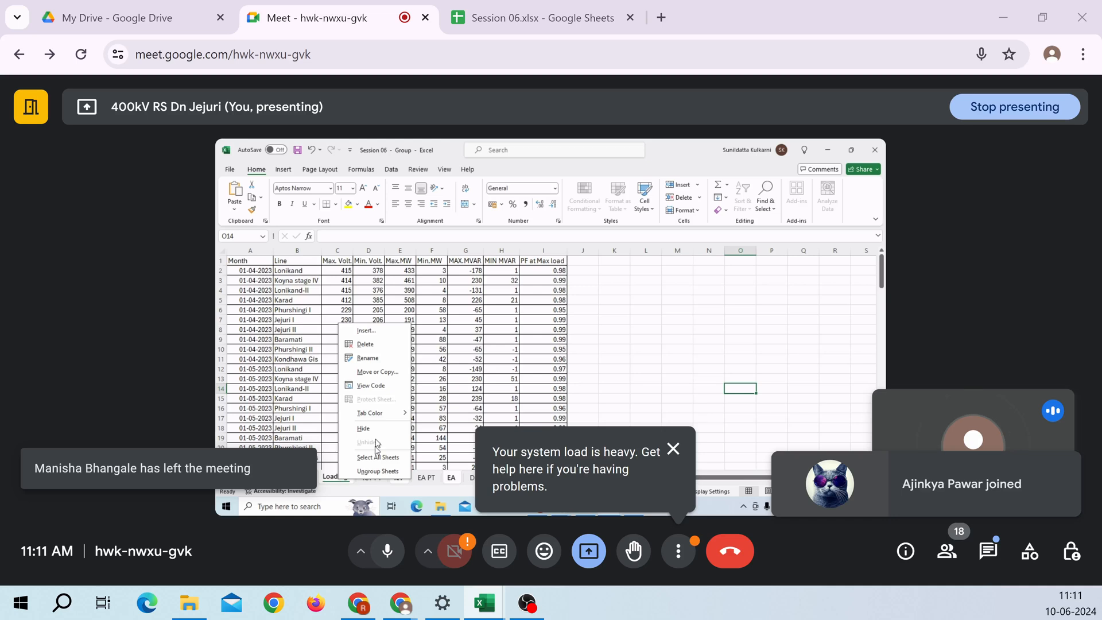
click(383, 373)
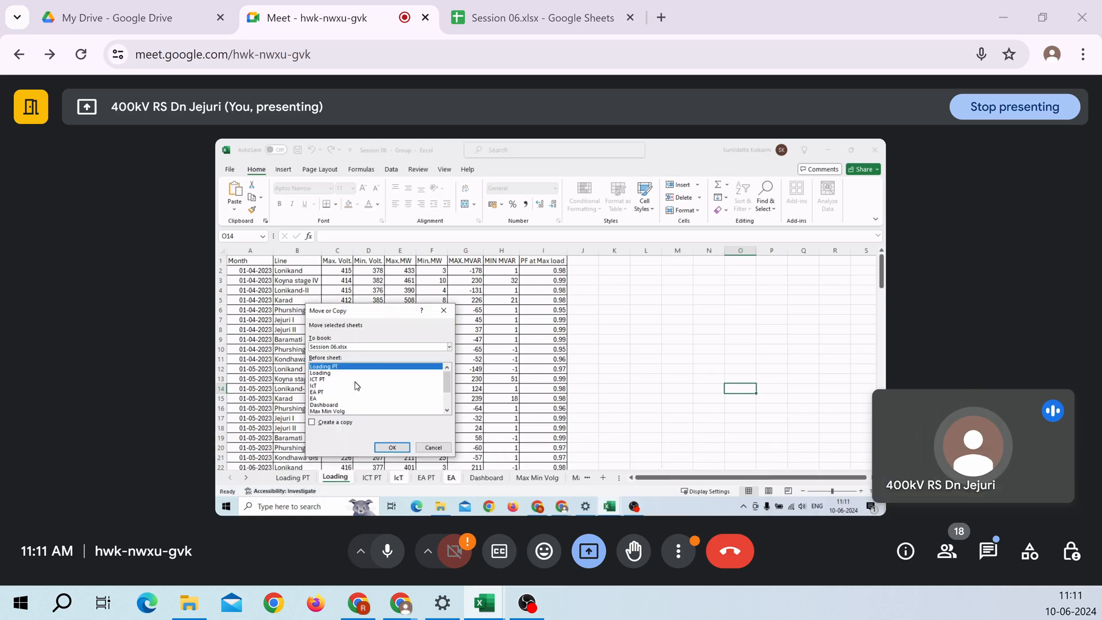
click(315, 423)
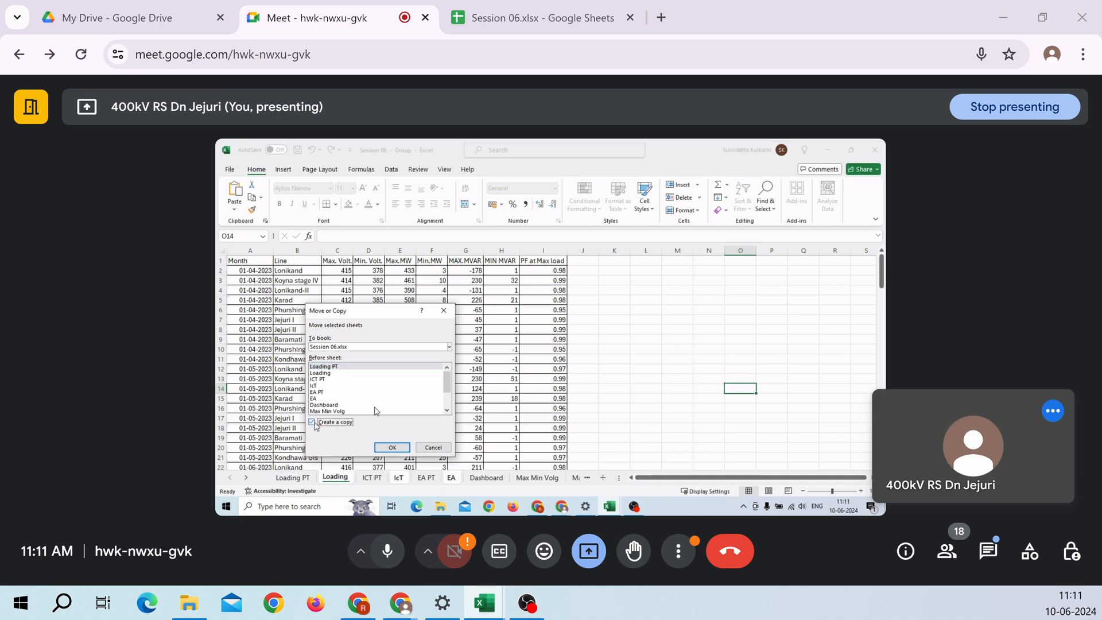
click(450, 348)
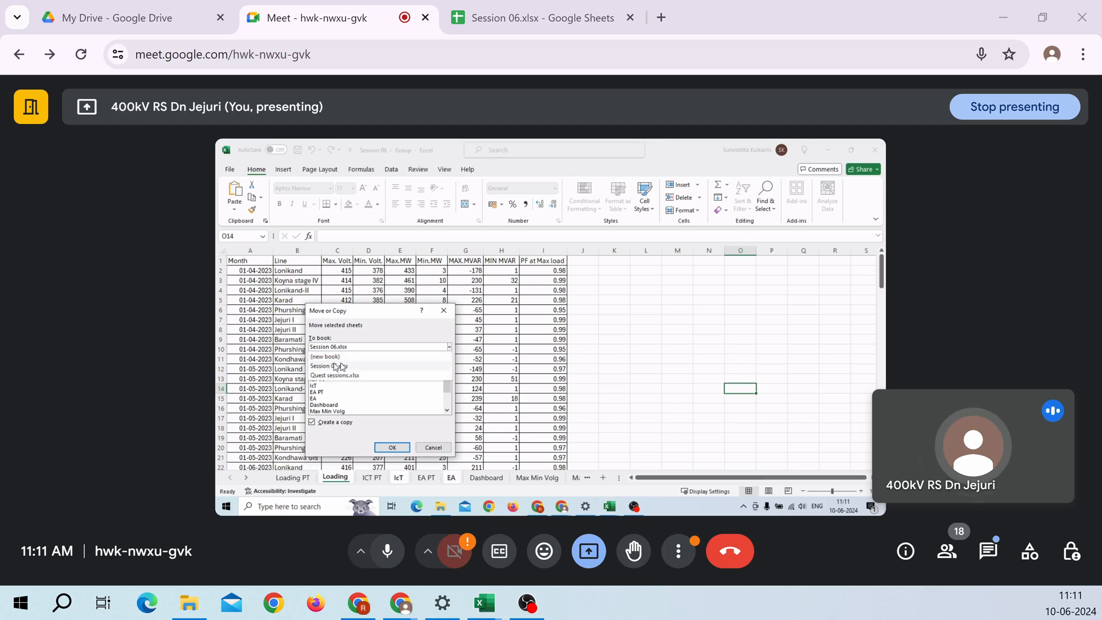
click(339, 366)
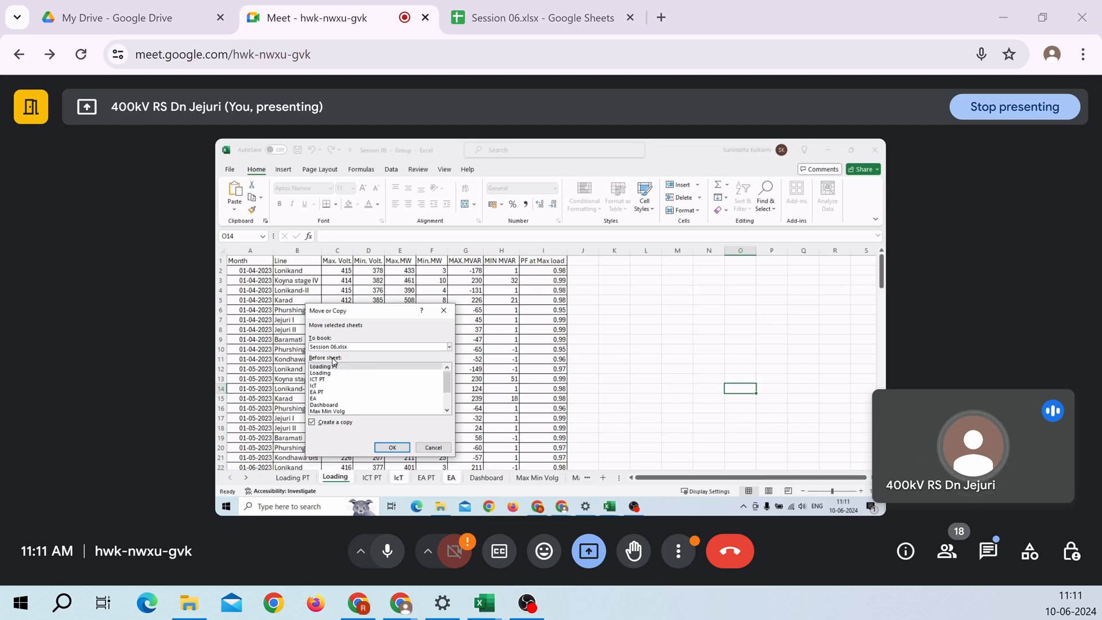
click(398, 447)
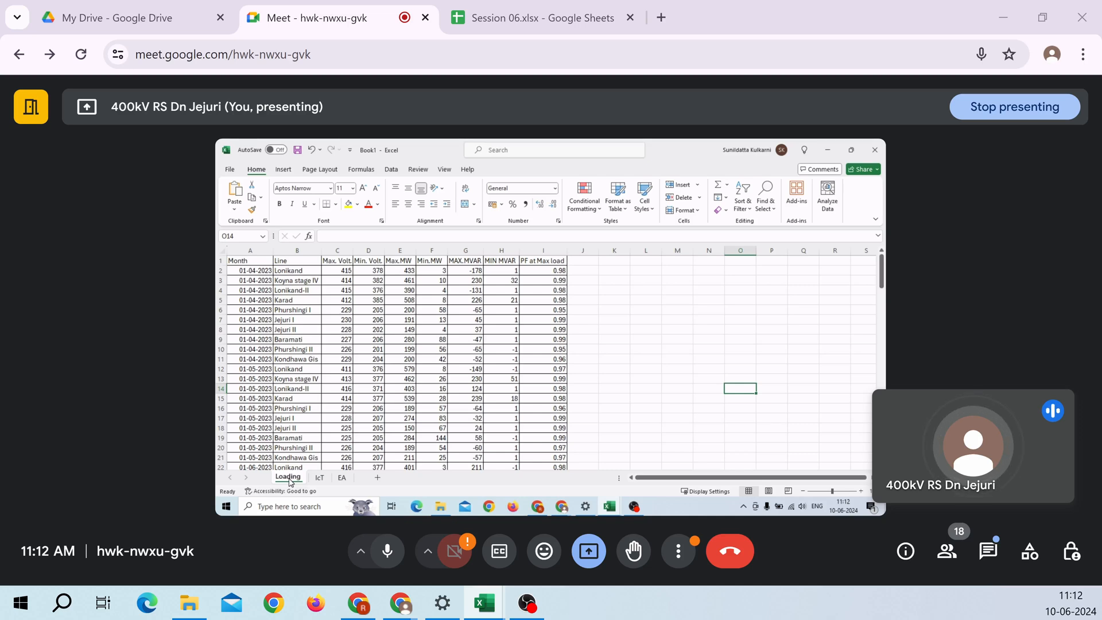
Step: Review the data columns on the IcT and EA sheets and return to the Loading sheet
click(319, 478)
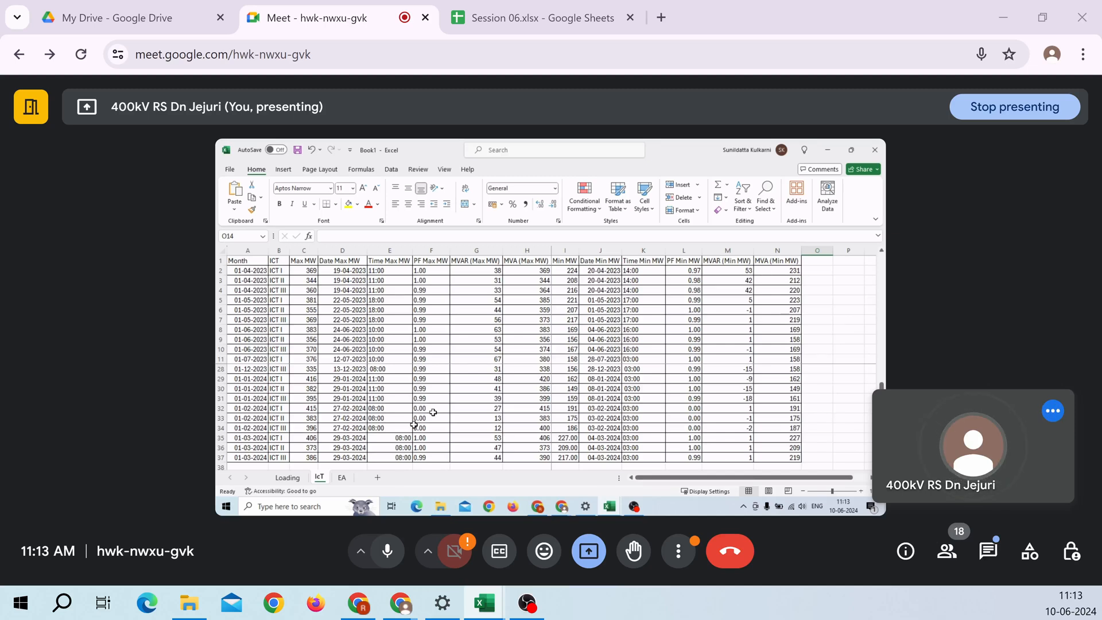
click(342, 478)
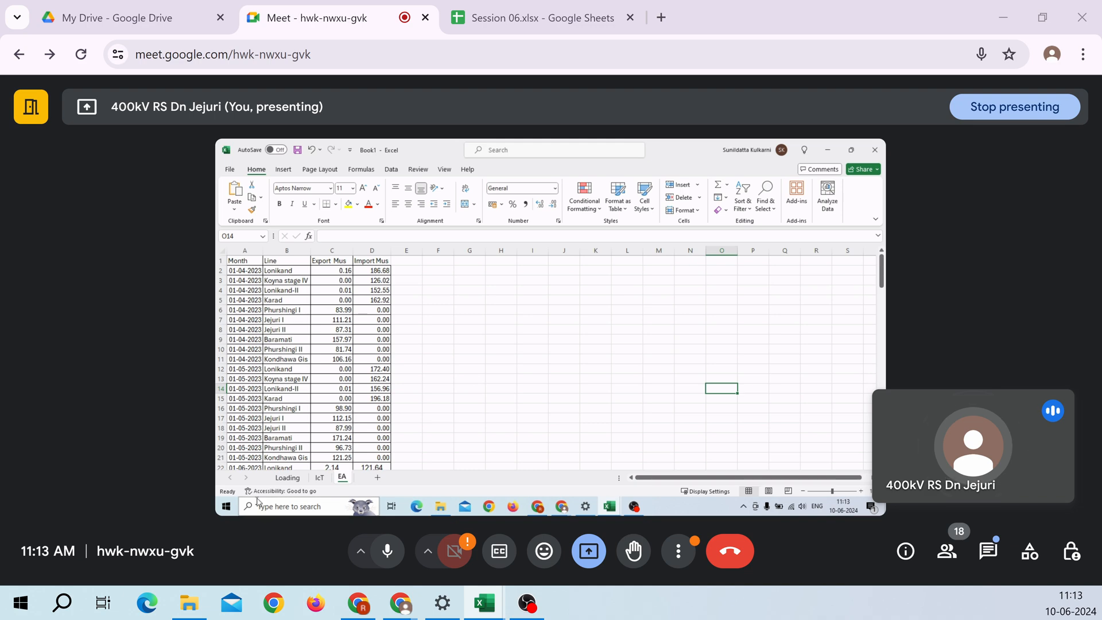
click(288, 478)
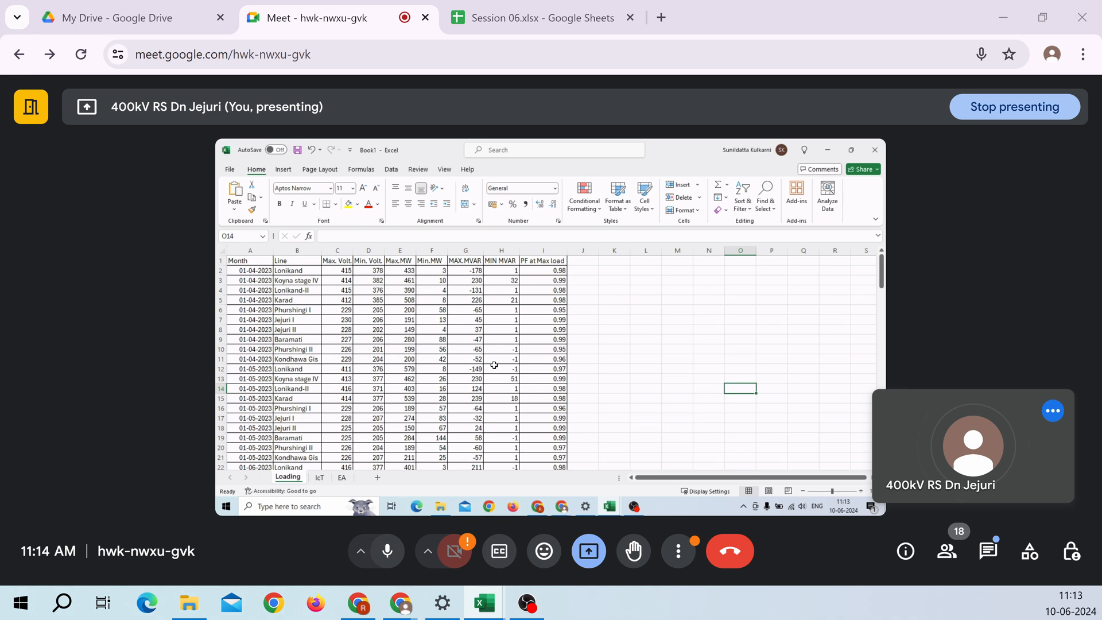
Step: Insert a PivotTable on a new worksheet from the Loading sheet's data range
click(396, 358)
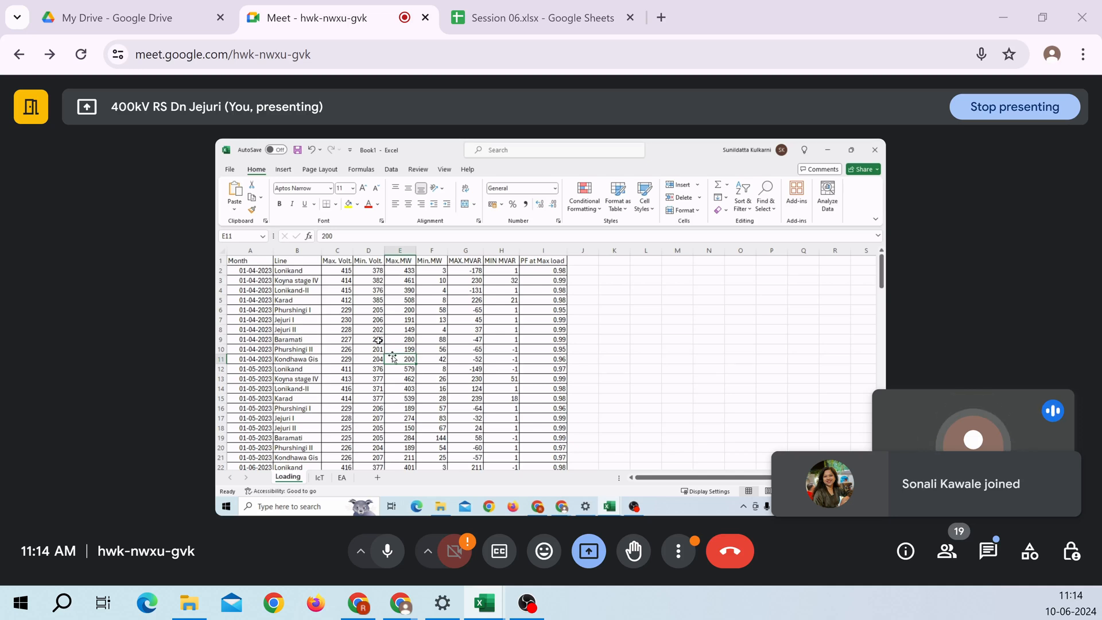
click(283, 171)
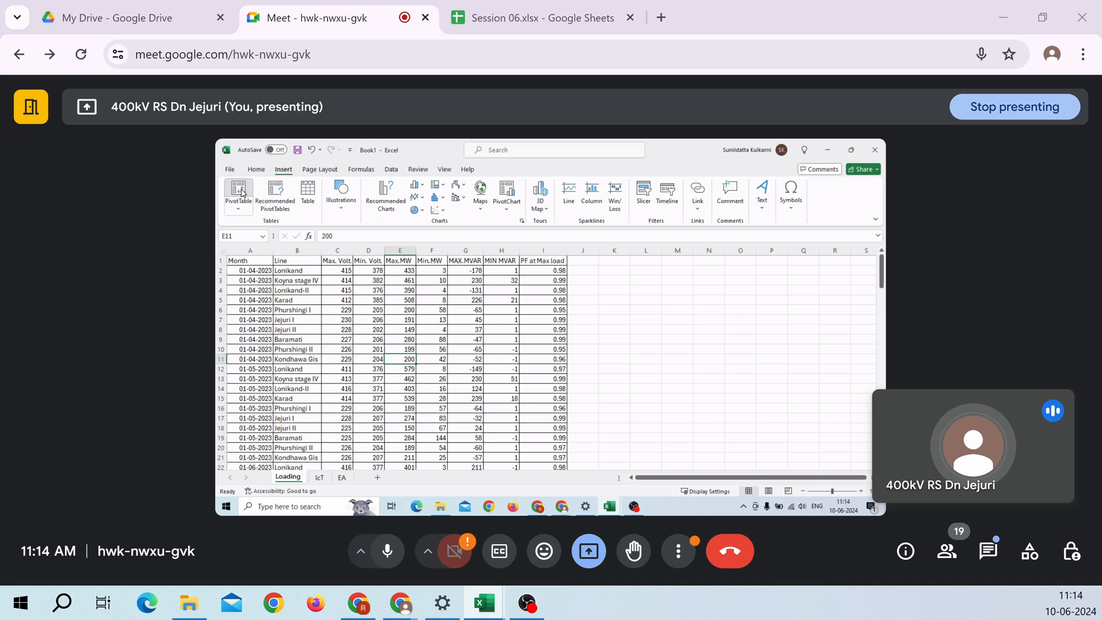
click(239, 193)
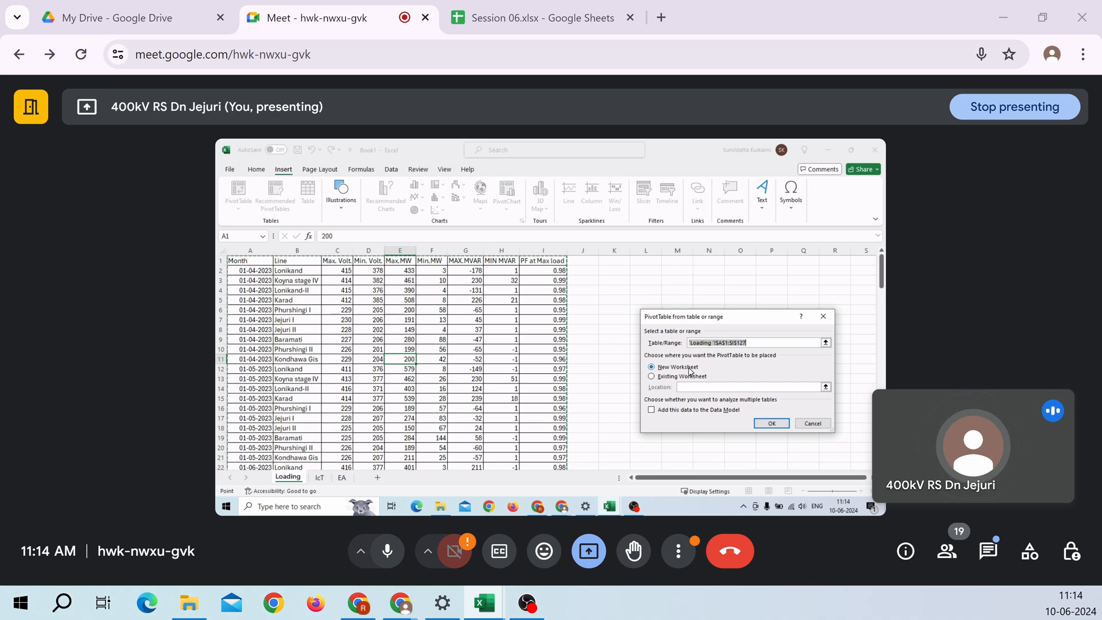
click(771, 423)
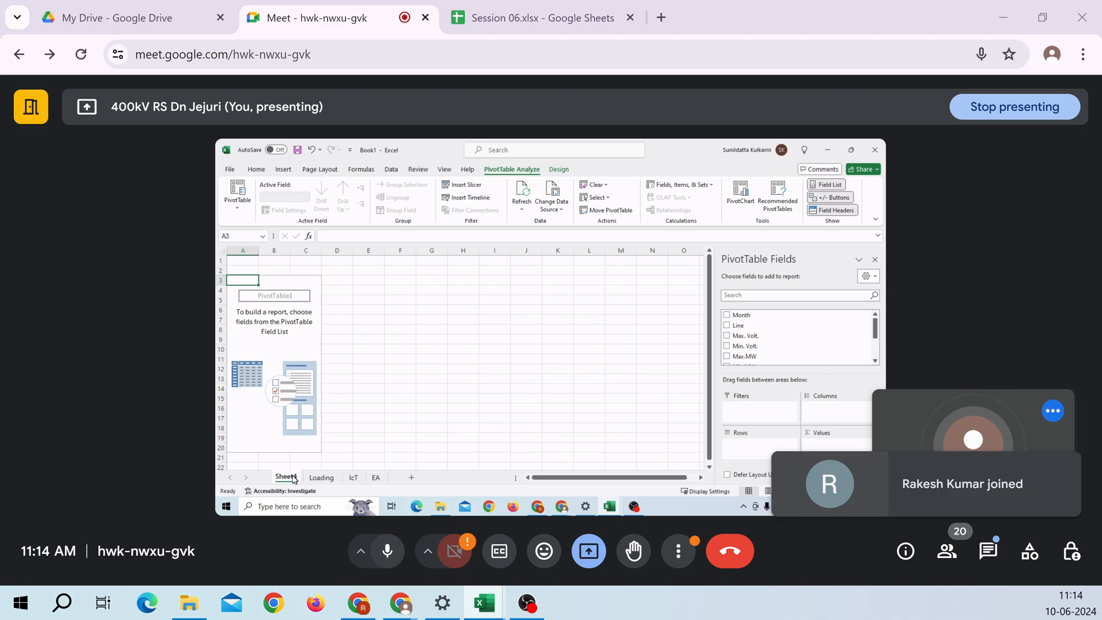
Step: Rename the new PivotTable sheet as Loading PT
click(267, 352)
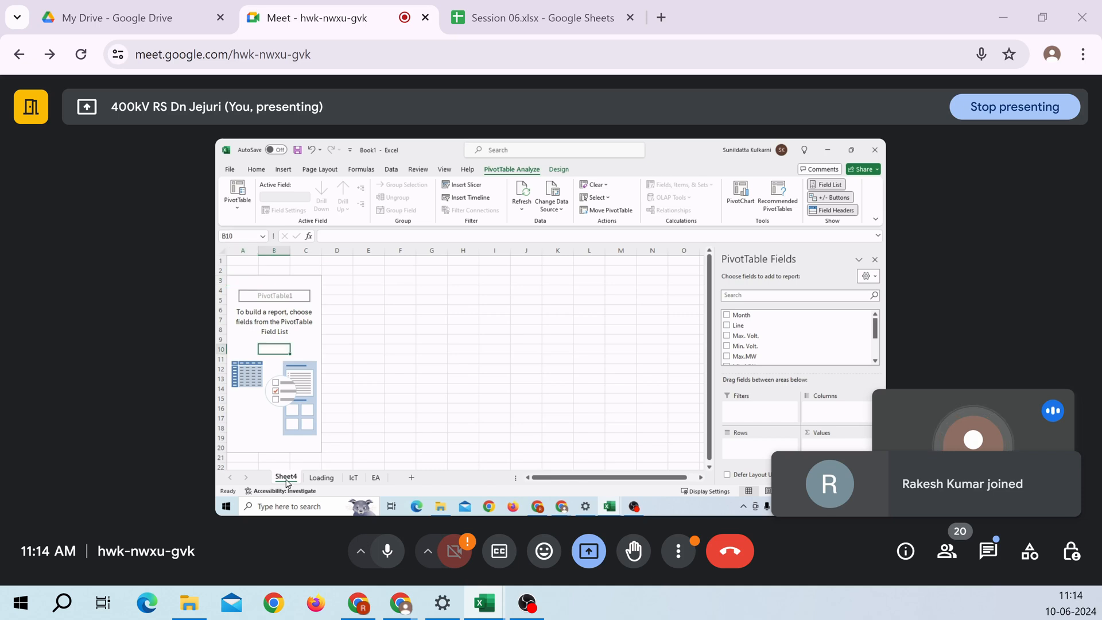
double_click(286, 477)
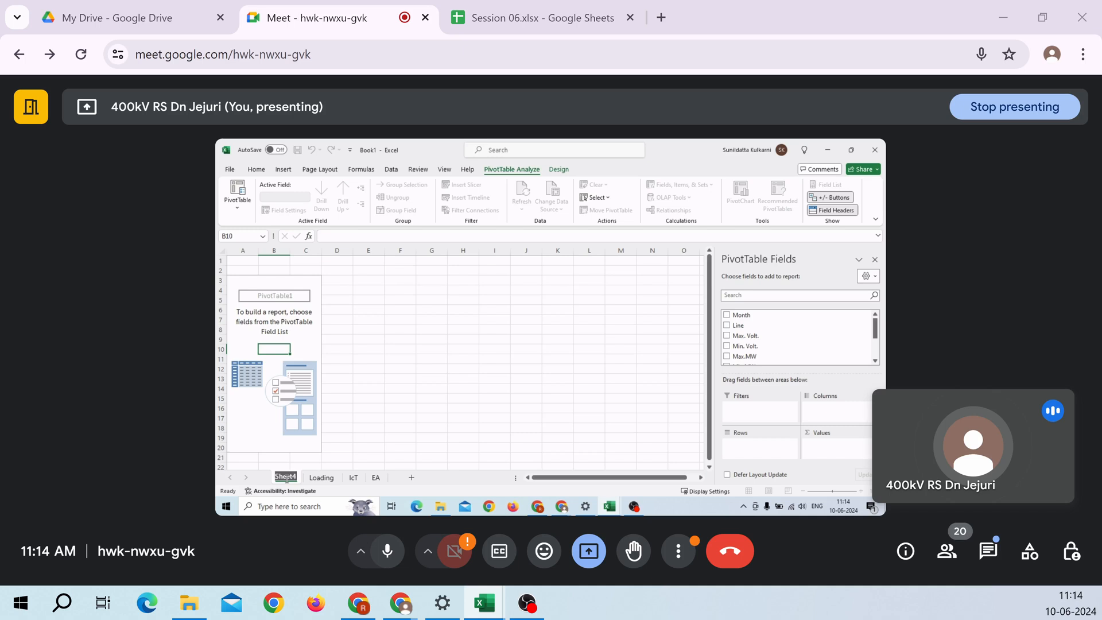
text(Loading PT)
key(Return)
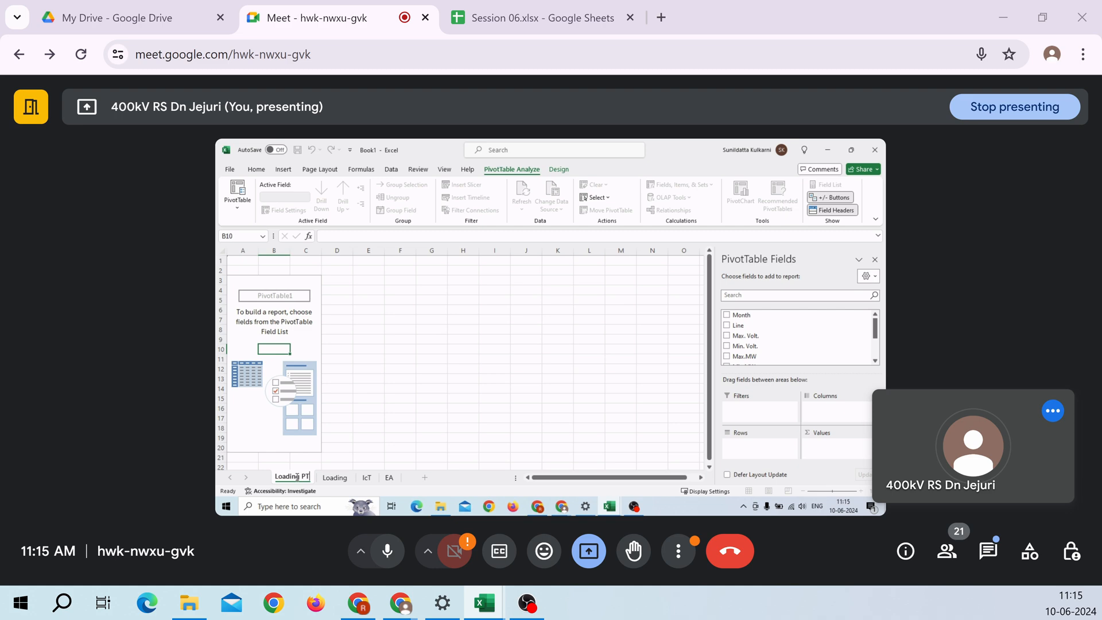
Step: Delete the Loading PT sheet from the workbook
click(337, 457)
right_click(294, 477)
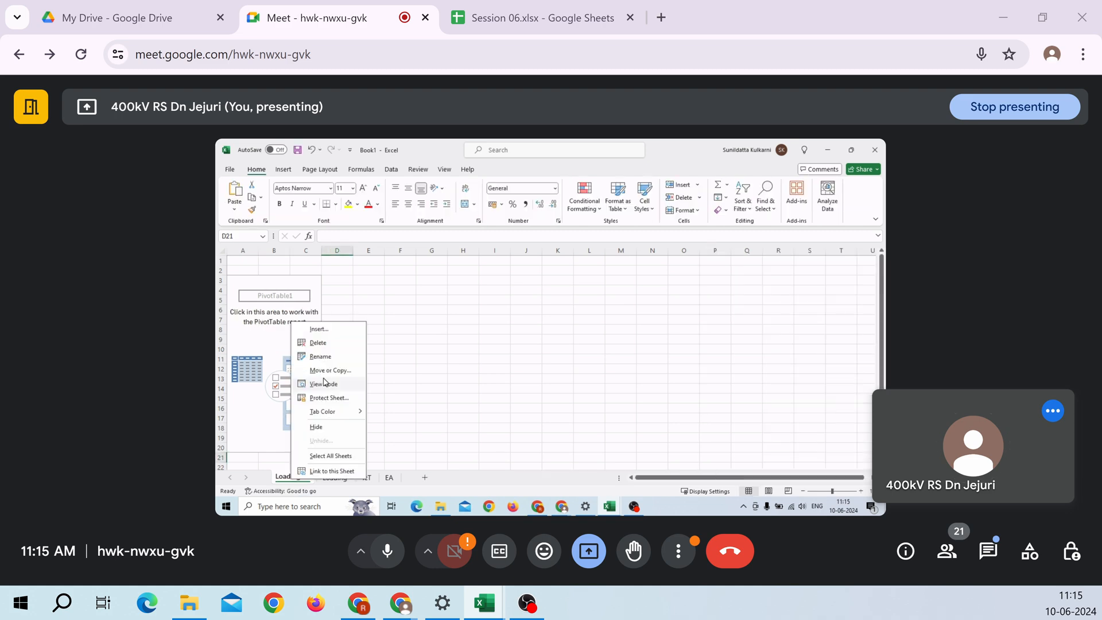
click(326, 346)
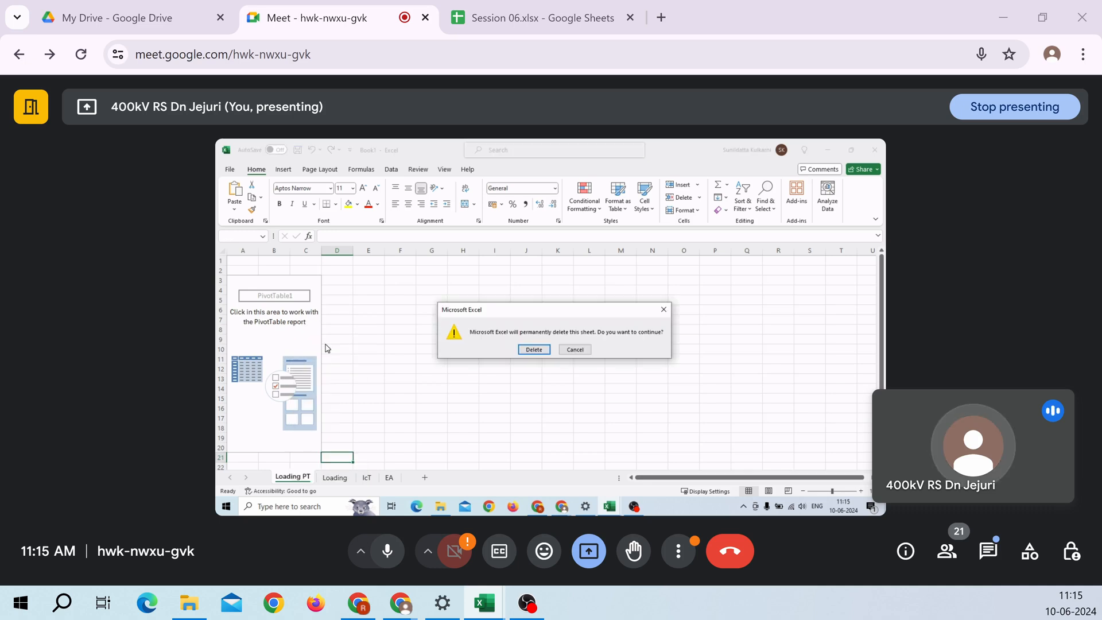
click(533, 349)
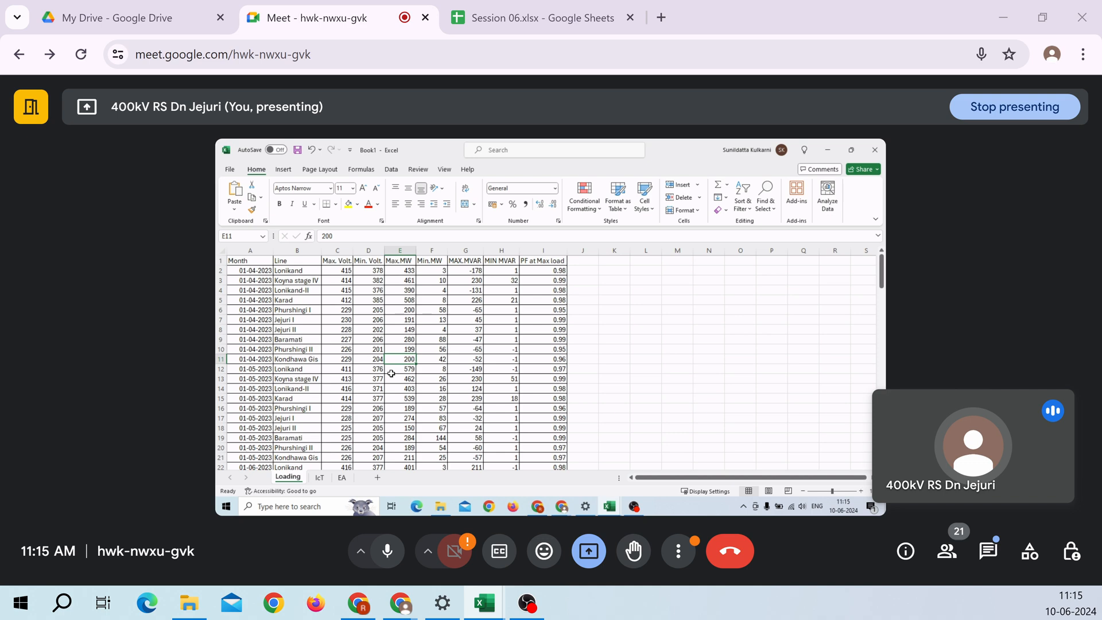
Step: Create the PivotTable from the Loading data again on a new worksheet and name that sheet Loading PT
click(336, 369)
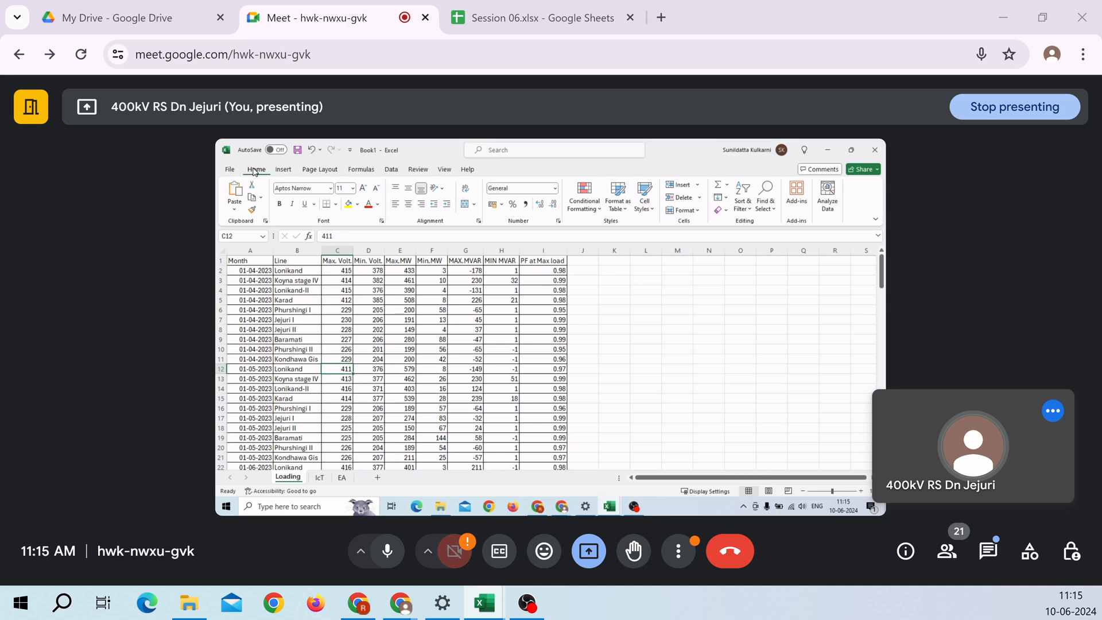
click(283, 169)
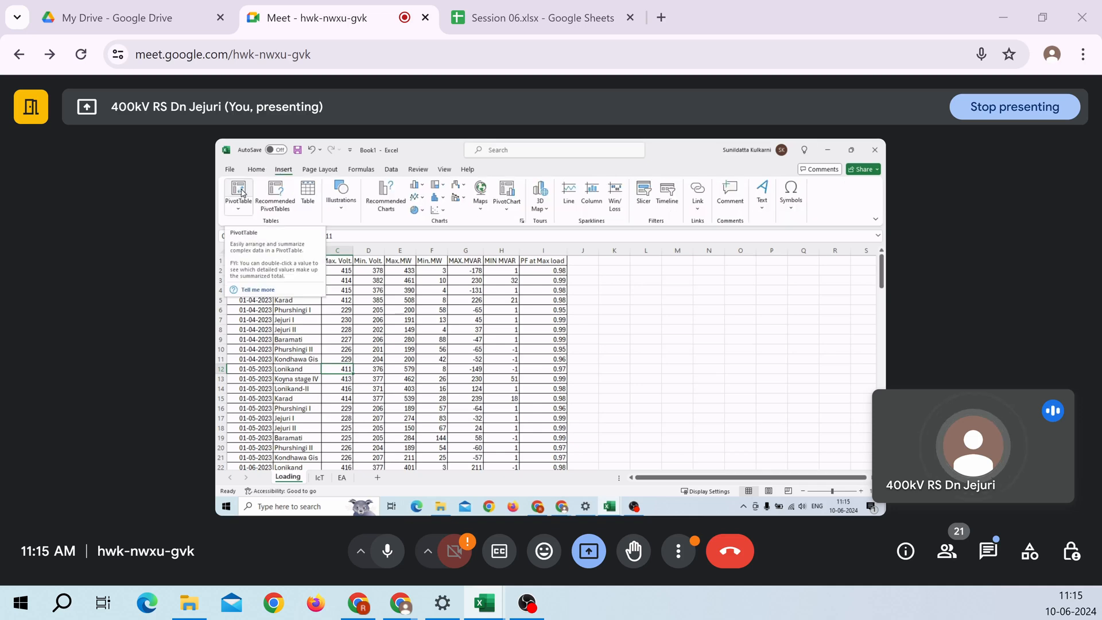
click(240, 192)
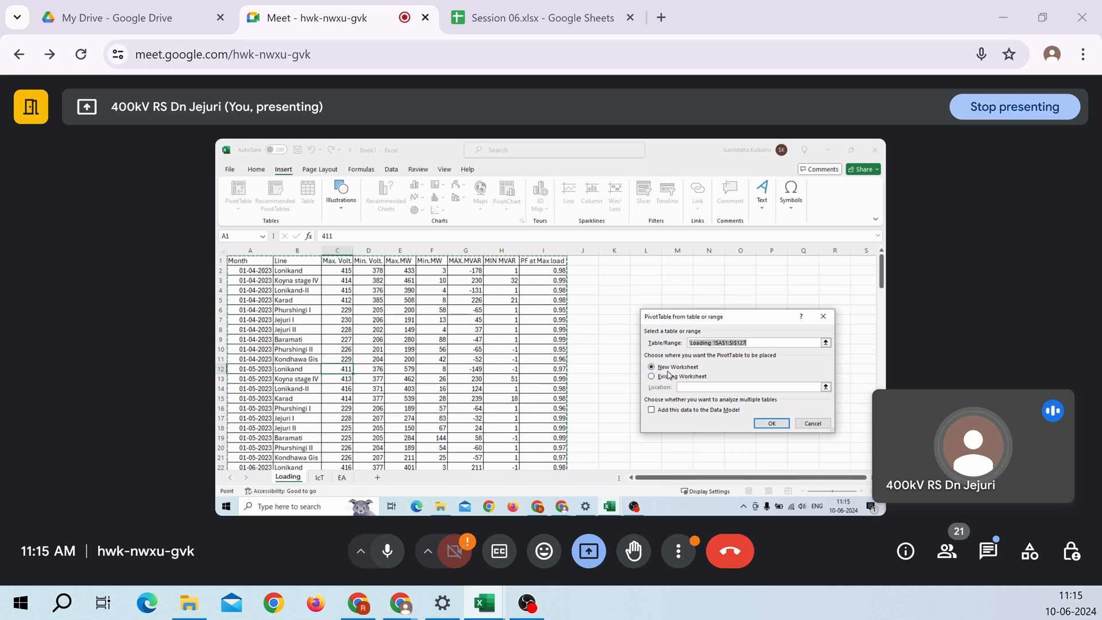
click(774, 424)
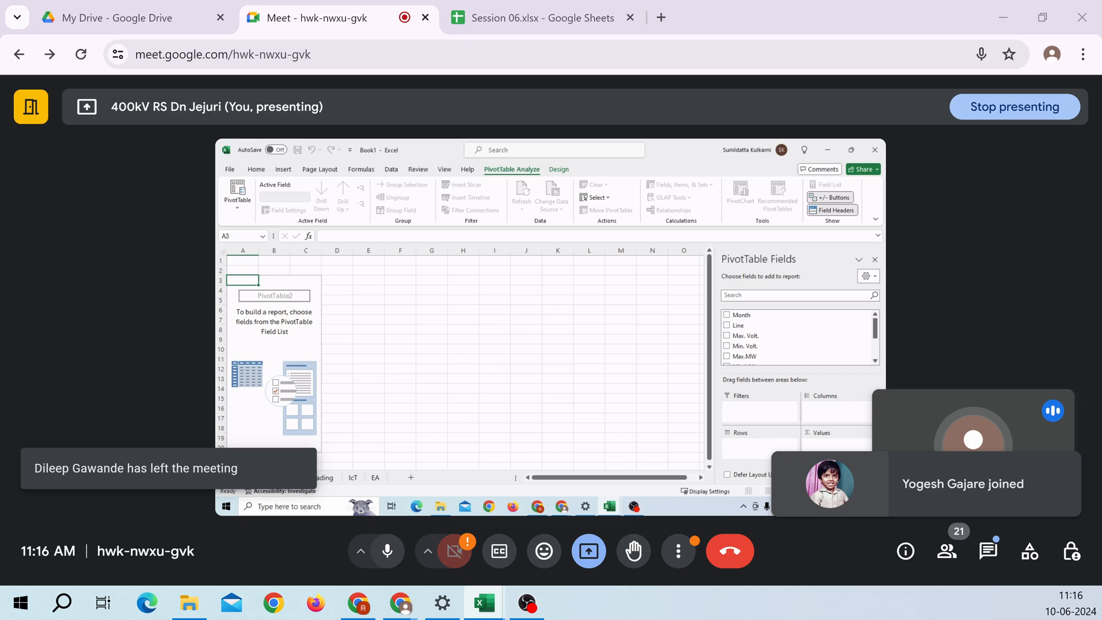
click(275, 349)
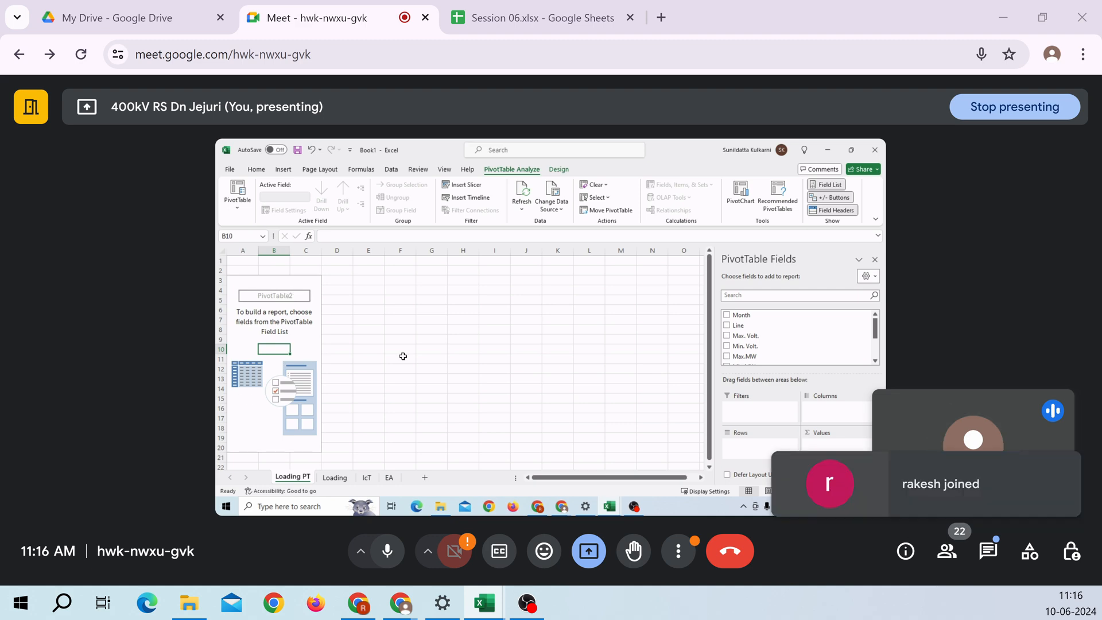
Step: Add the Month field to the rows of the empty PivotTable on Loading PT
click(403, 356)
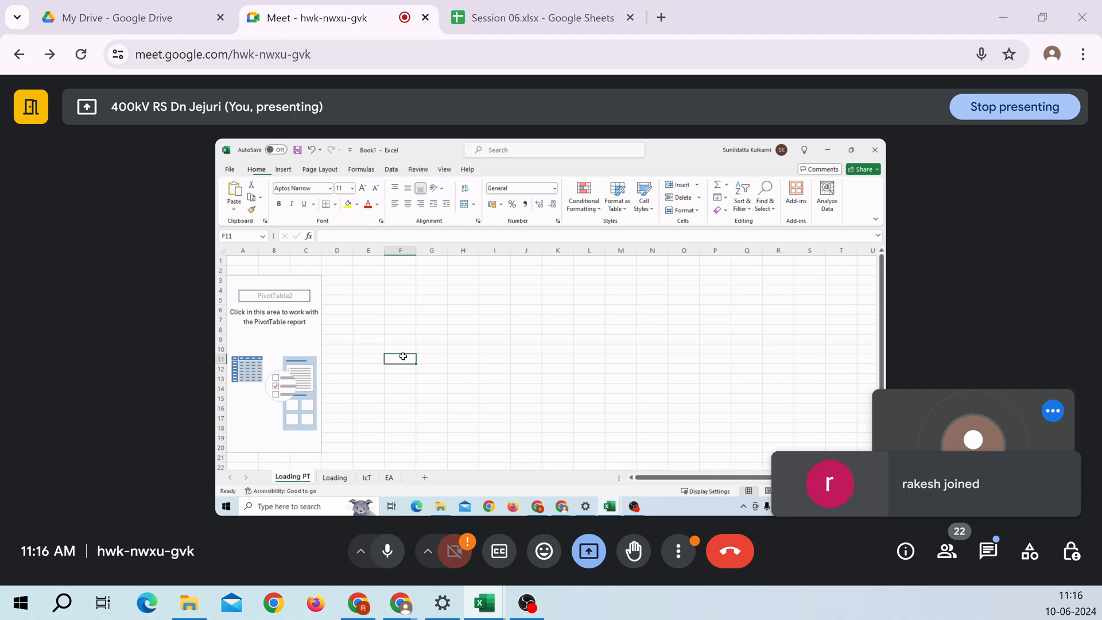
click(280, 337)
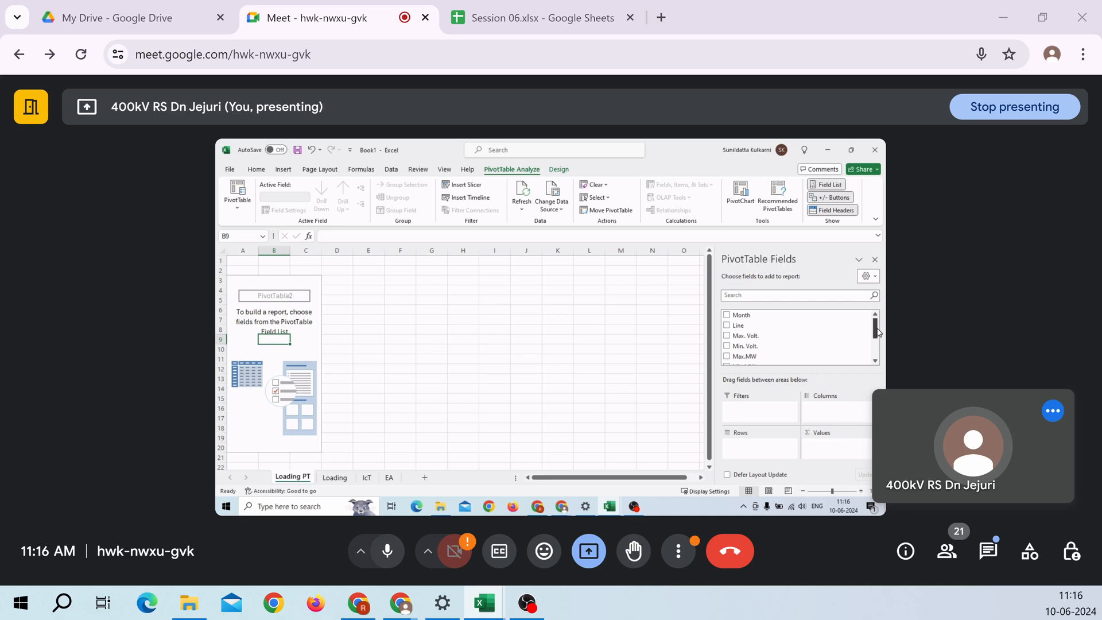
drag(876, 331, 877, 353)
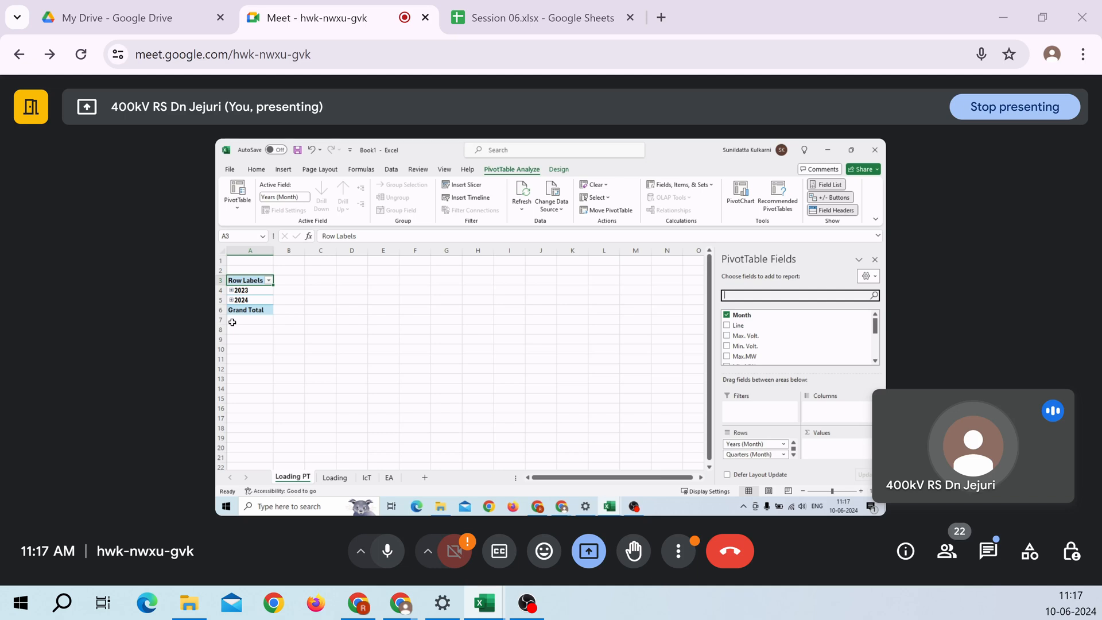
click(793, 457)
click(793, 456)
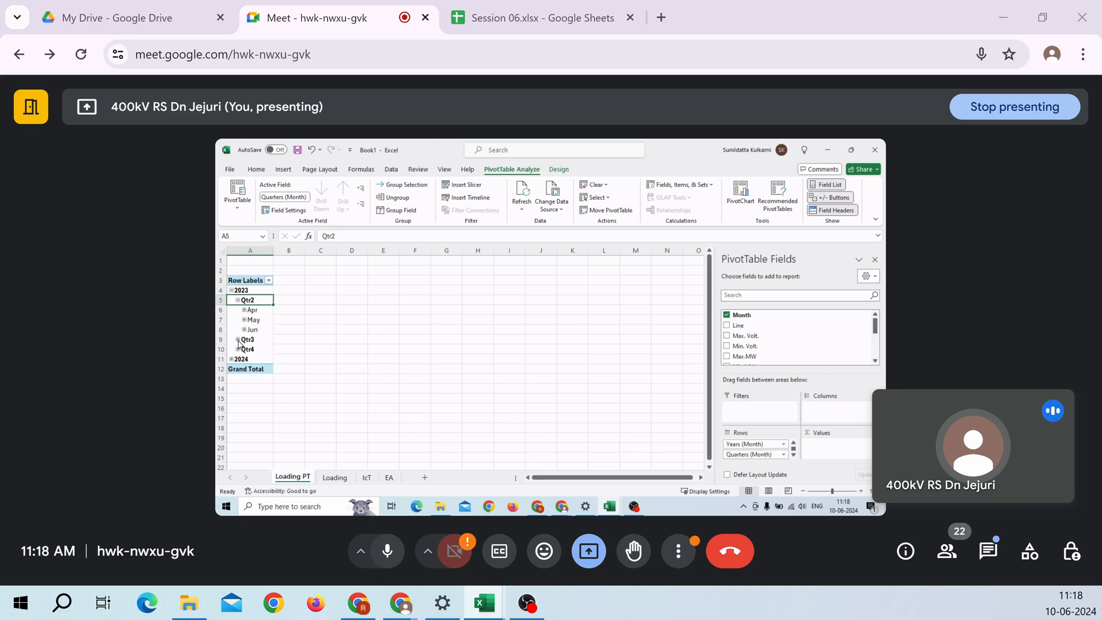
Step: Expand Qtr3 and Qtr4 of 2023 and Qtr1 of 2024 in the row labels to examine their months
click(238, 339)
click(238, 378)
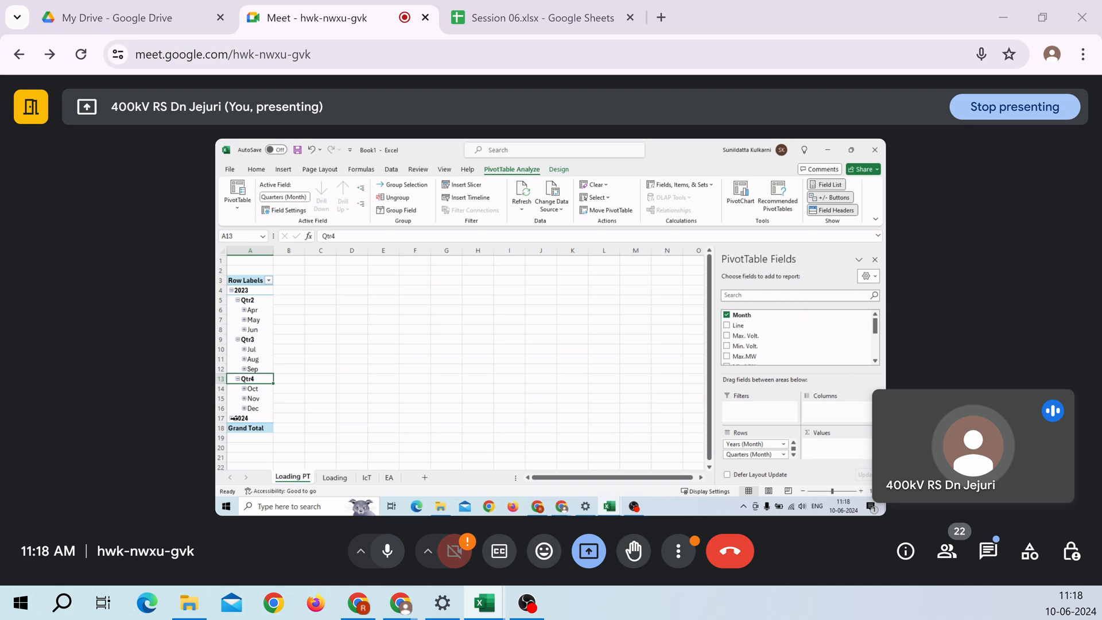
click(232, 419)
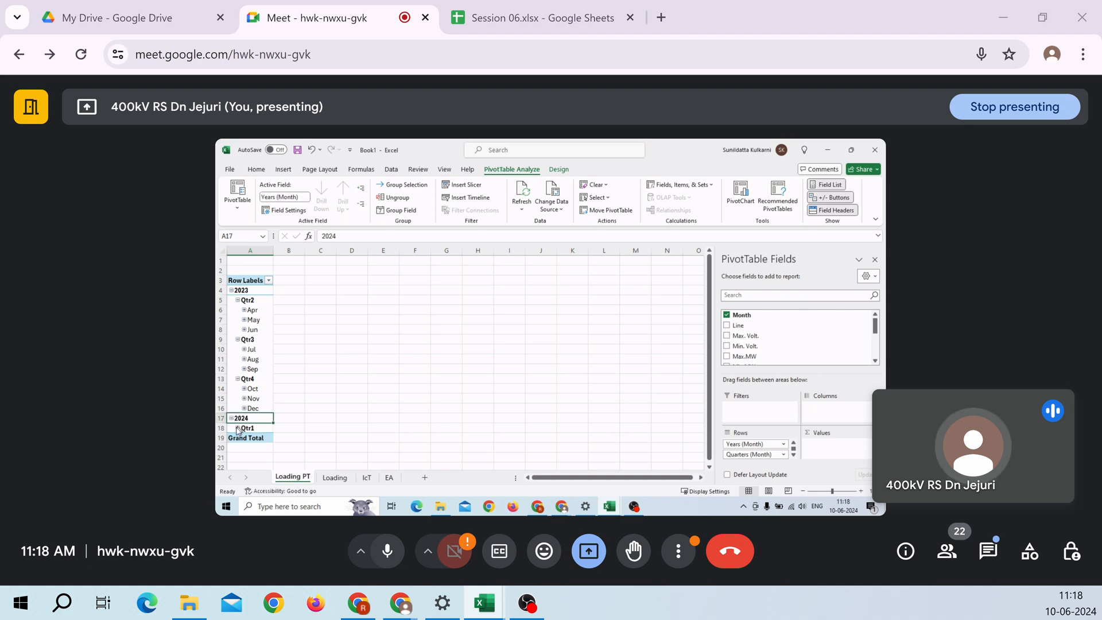
click(237, 428)
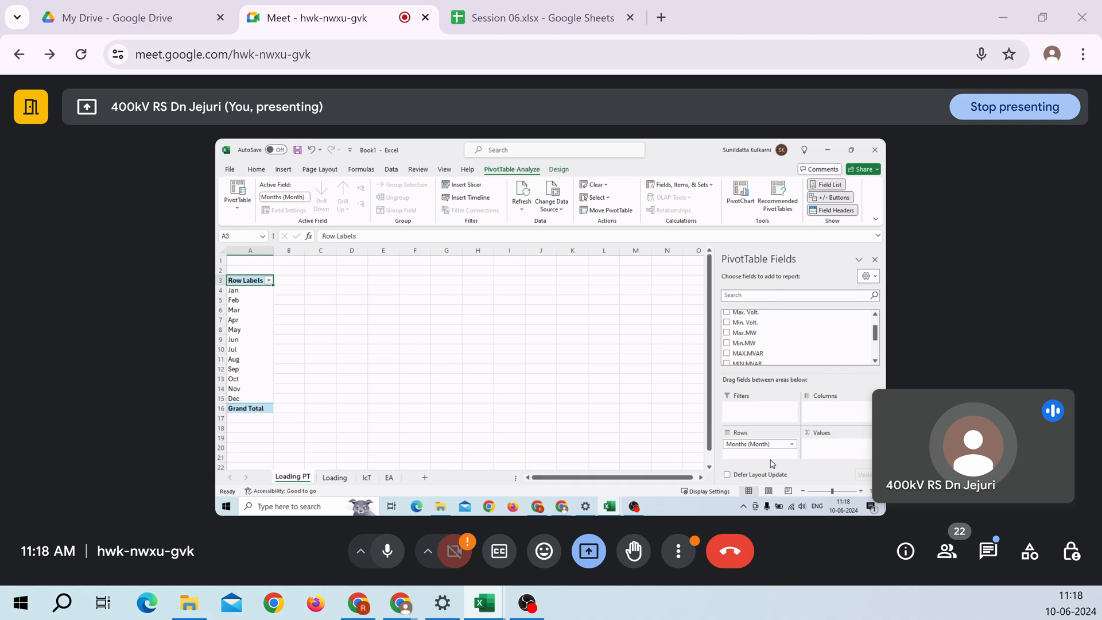
Step: Add the Max. Volt. field to the PivotTable's values
drag(875, 331, 876, 317)
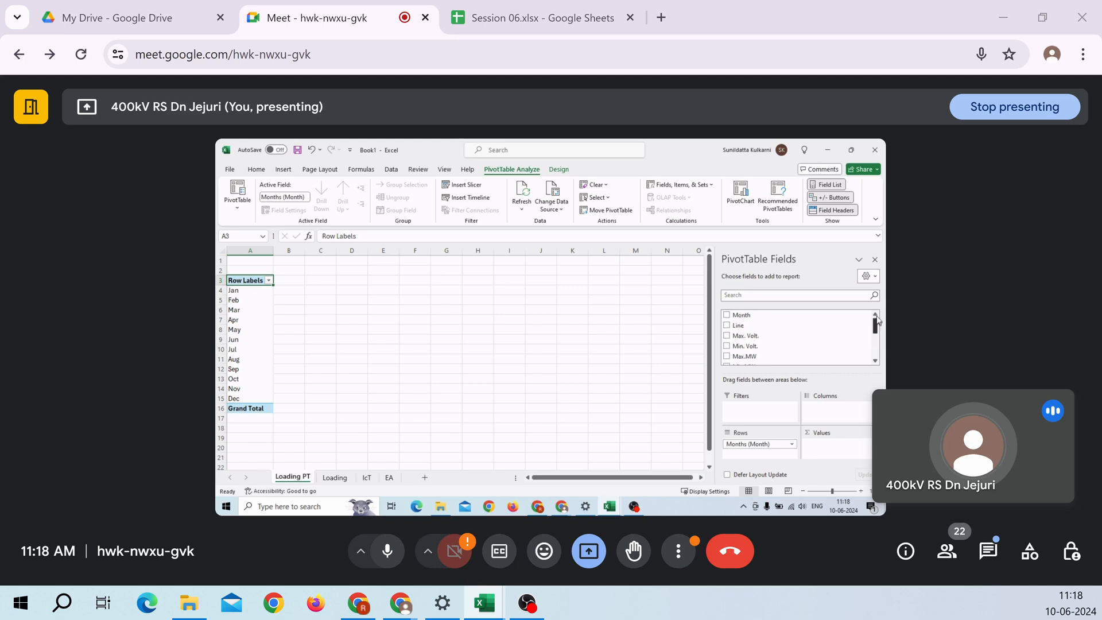
drag(744, 336, 829, 448)
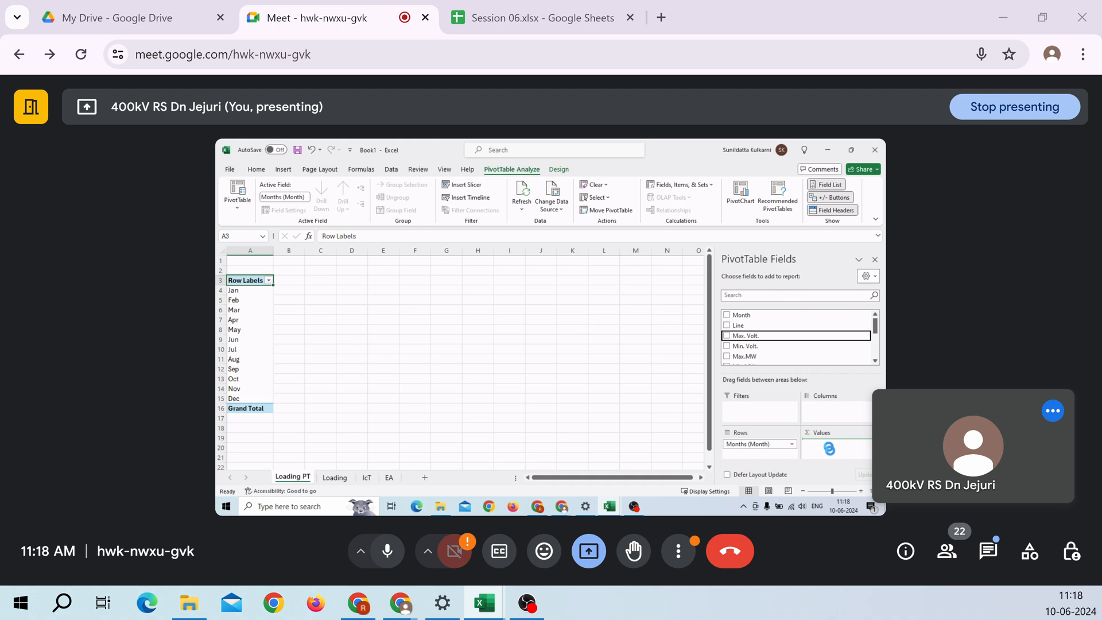
Step: Summarize the Max. Volt. values of the monthly PivotTable by Max instead of Sum
click(830, 445)
click(837, 432)
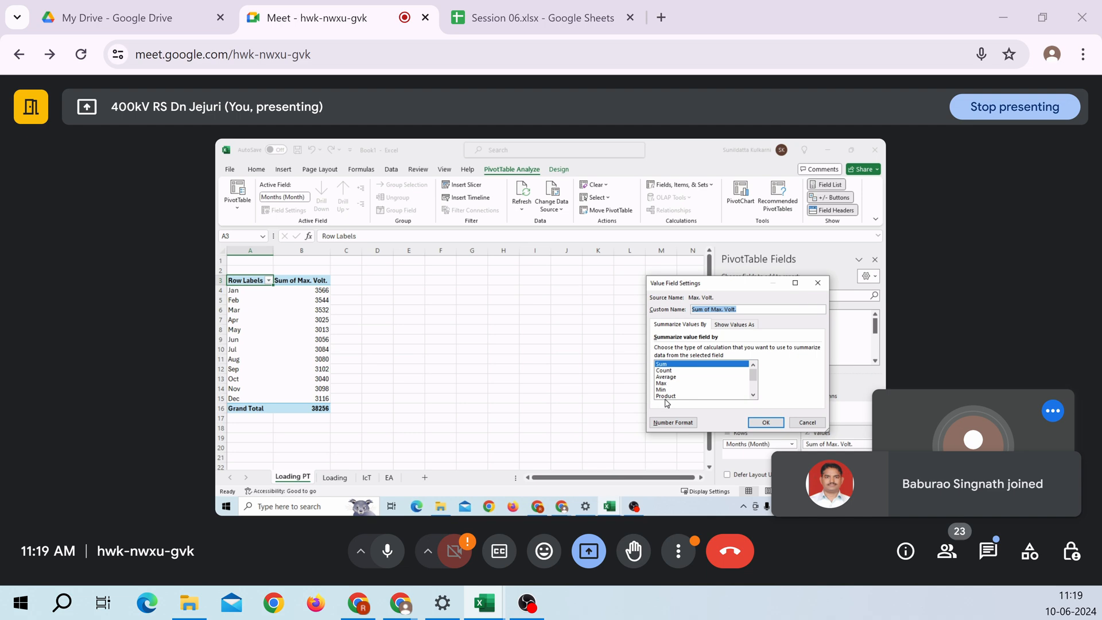
click(662, 384)
click(765, 423)
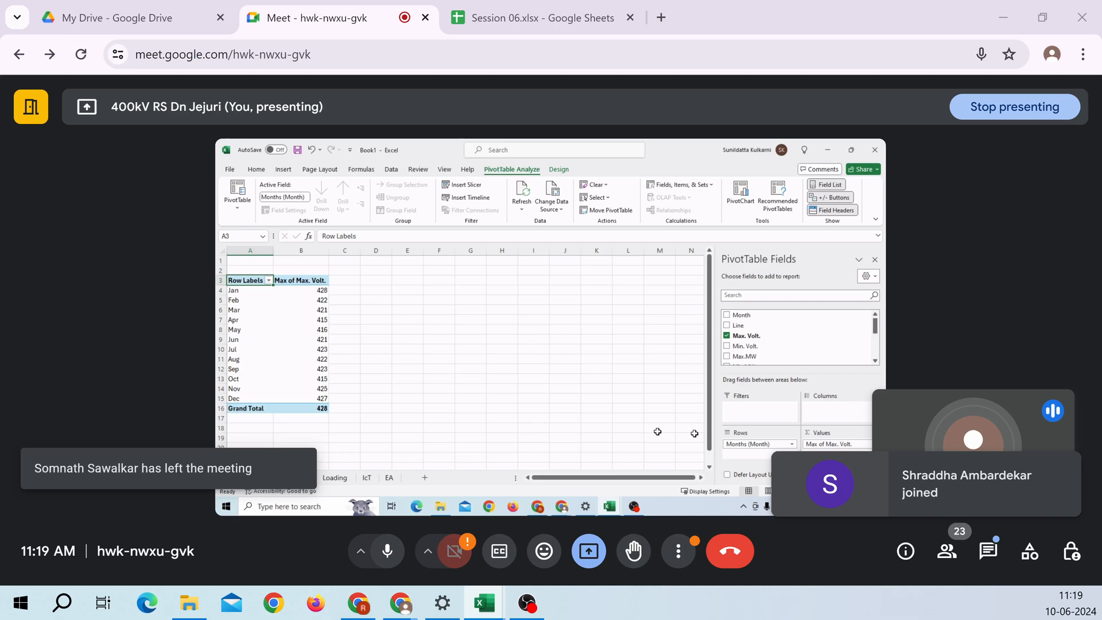
Step: Add the Min. Volt. field to the monthly PivotTable's values and summarize it by Min
click(745, 347)
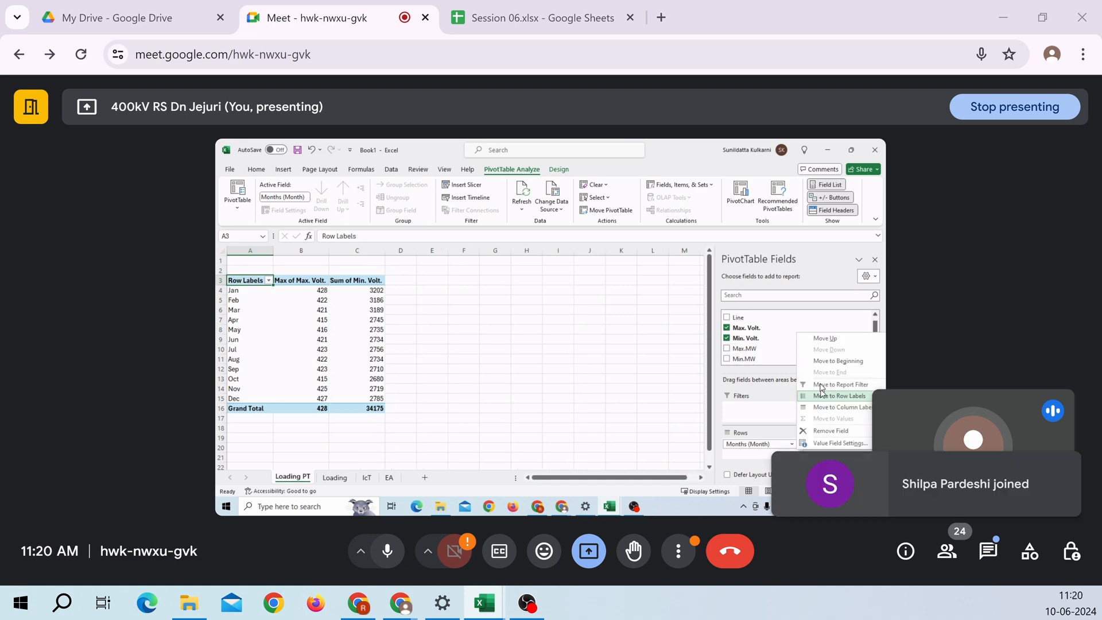
click(838, 447)
click(663, 390)
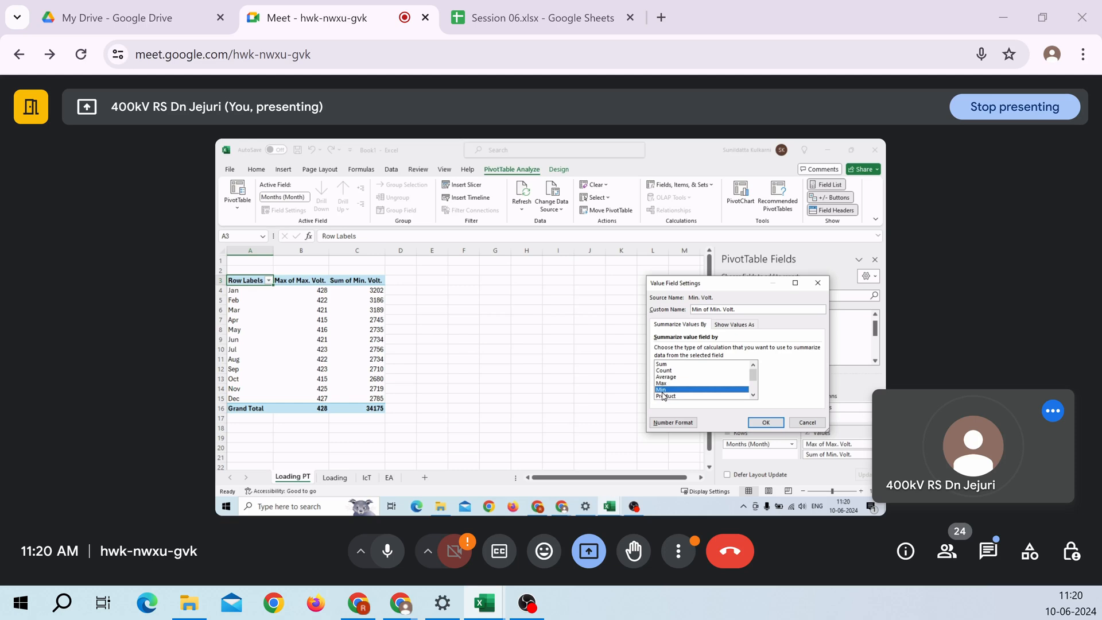
key(Return)
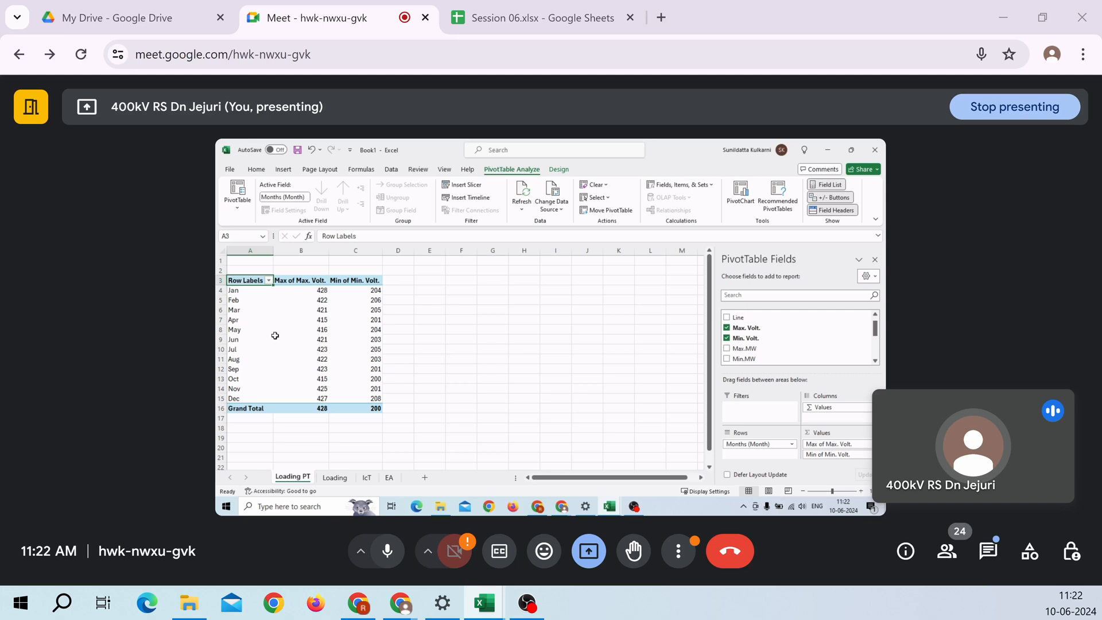
Step: Copy the whole monthly PivotTable and paste the duplicate below it at cell A20
key(ctrl+a)
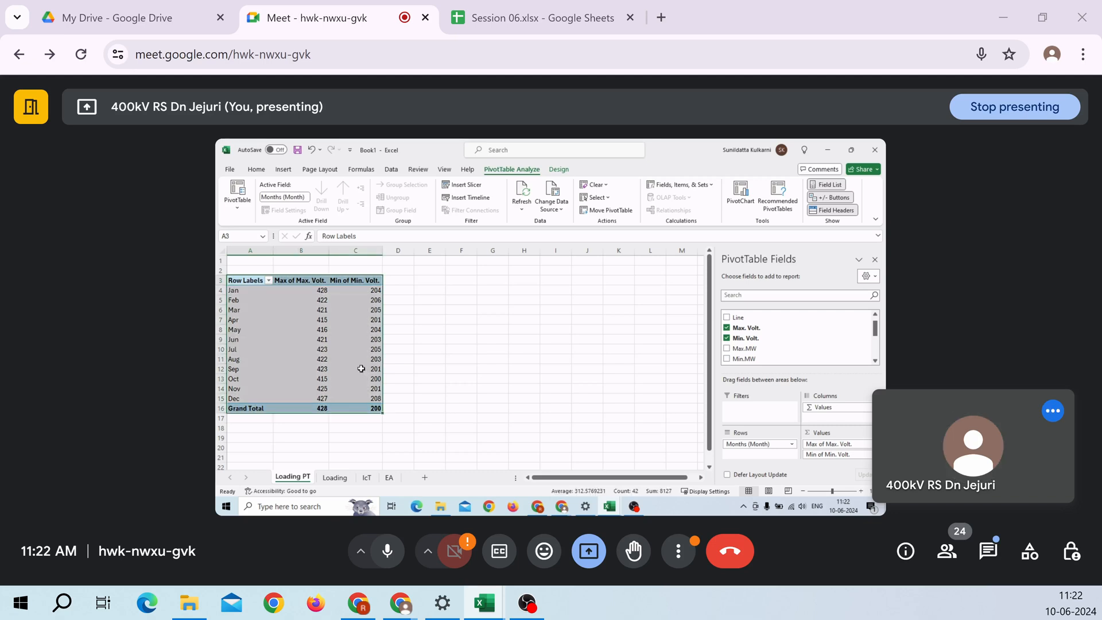
right_click(361, 369)
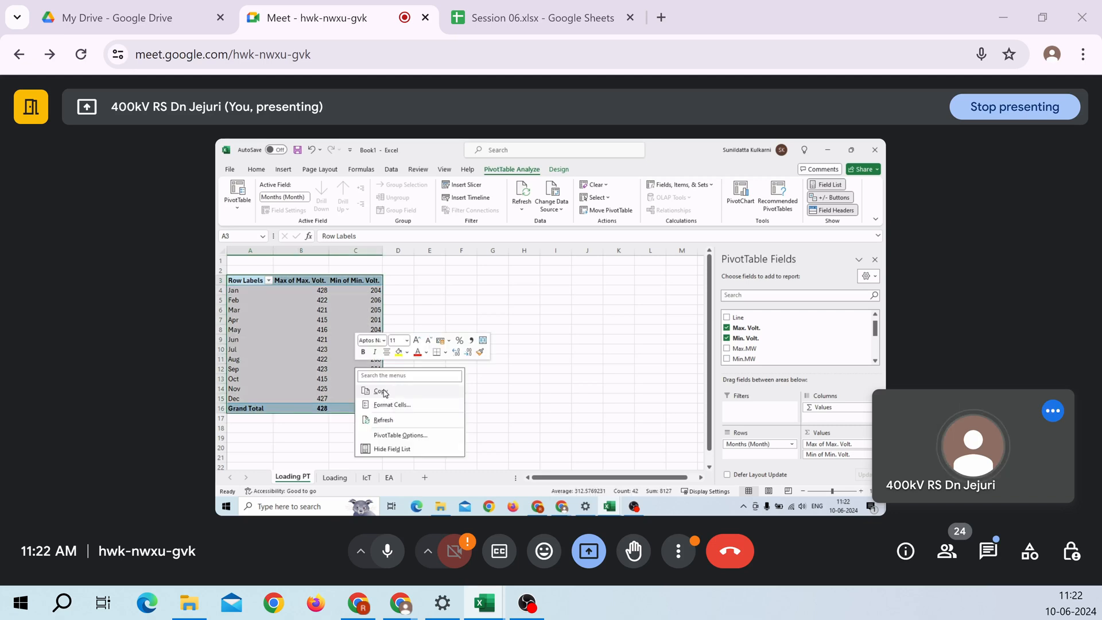
click(381, 391)
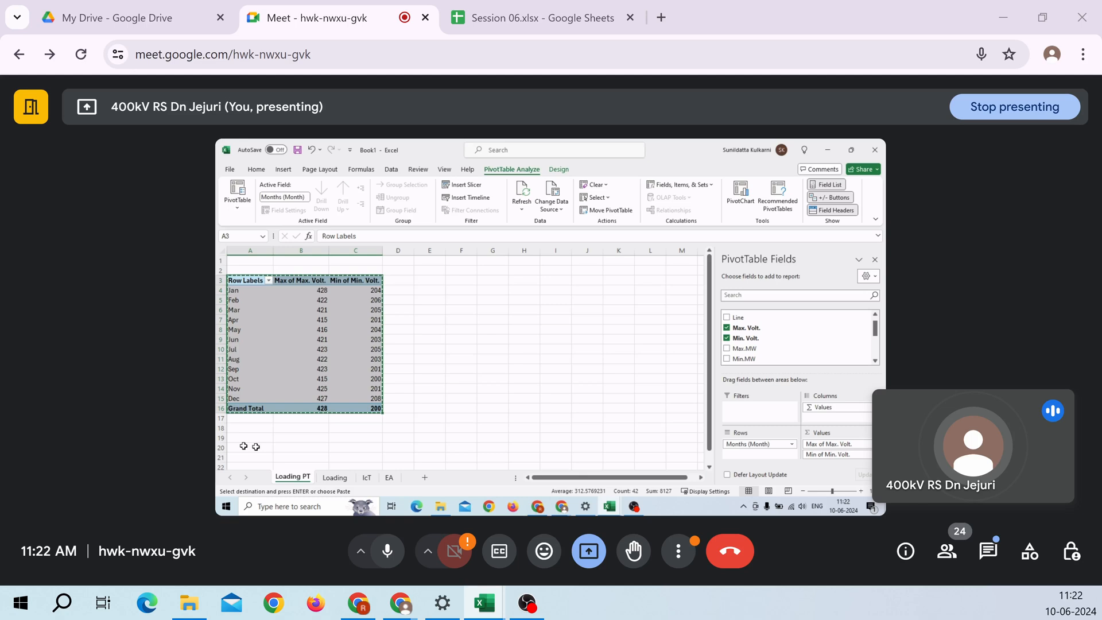
click(244, 446)
key(ctrl+v)
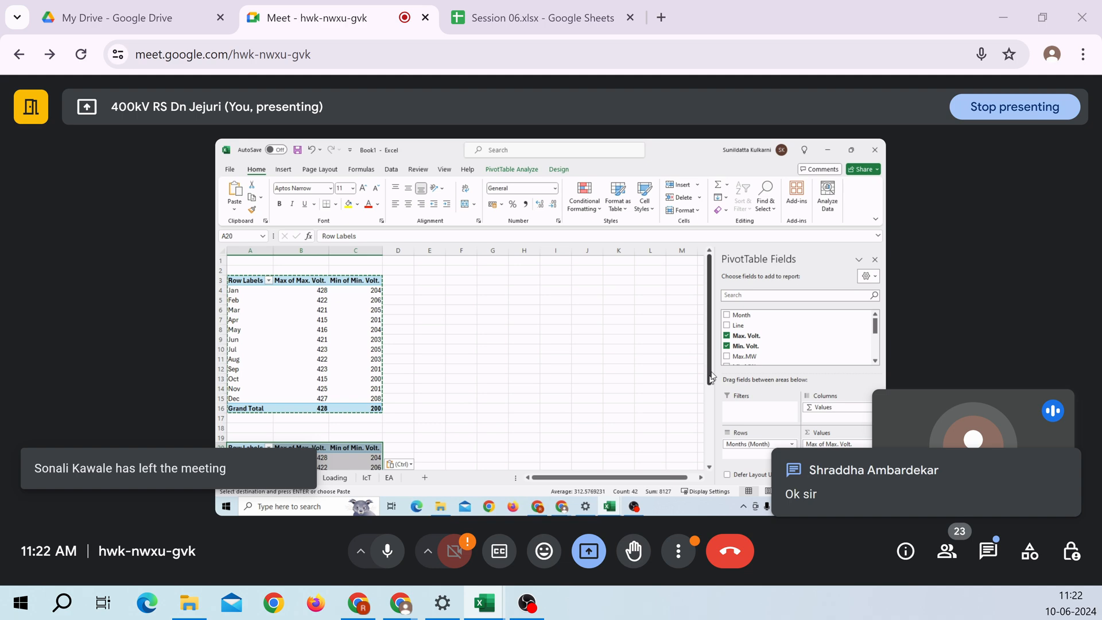
drag(710, 373, 710, 451)
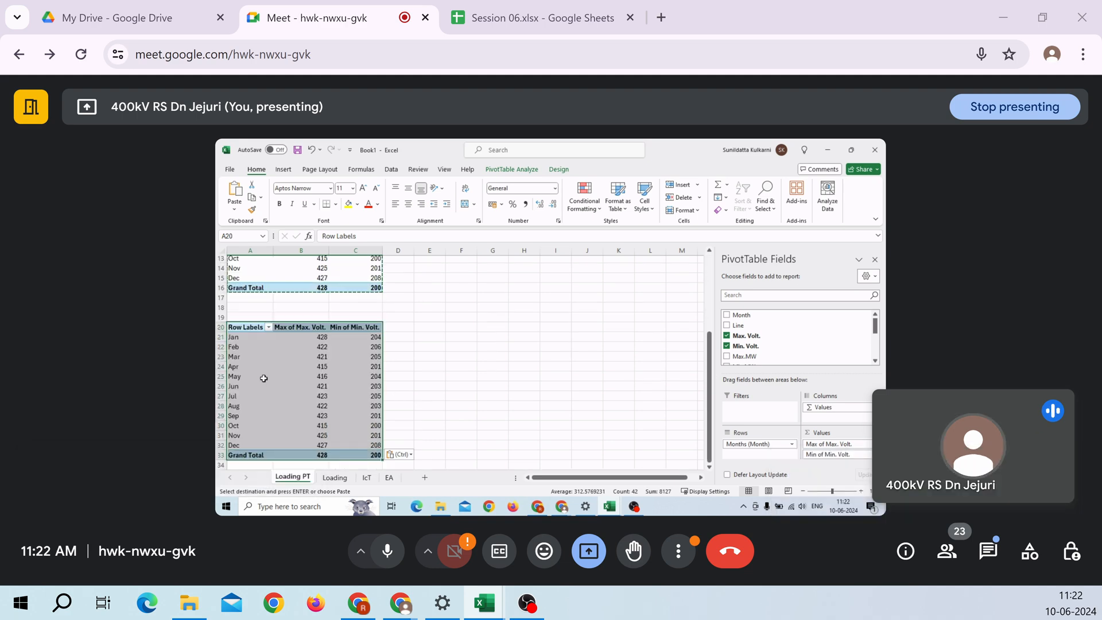
click(281, 378)
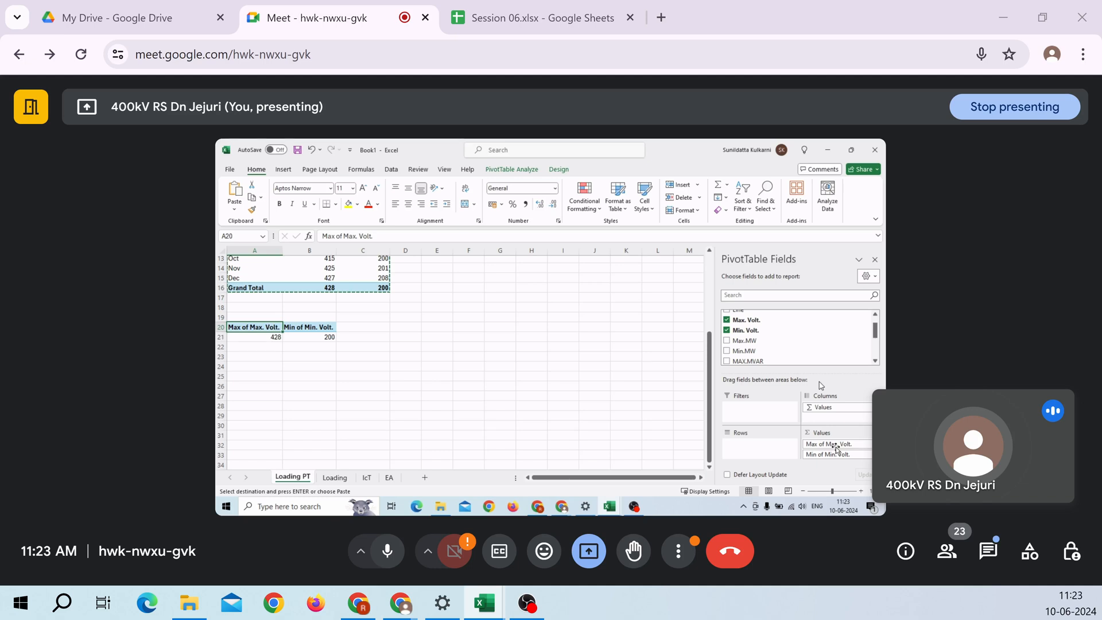
Step: Rebuild the copied PivotTable with Line as rows, Max. Volt. summarized by Max and Min. Volt. summarized by Min
drag(836, 448, 848, 486)
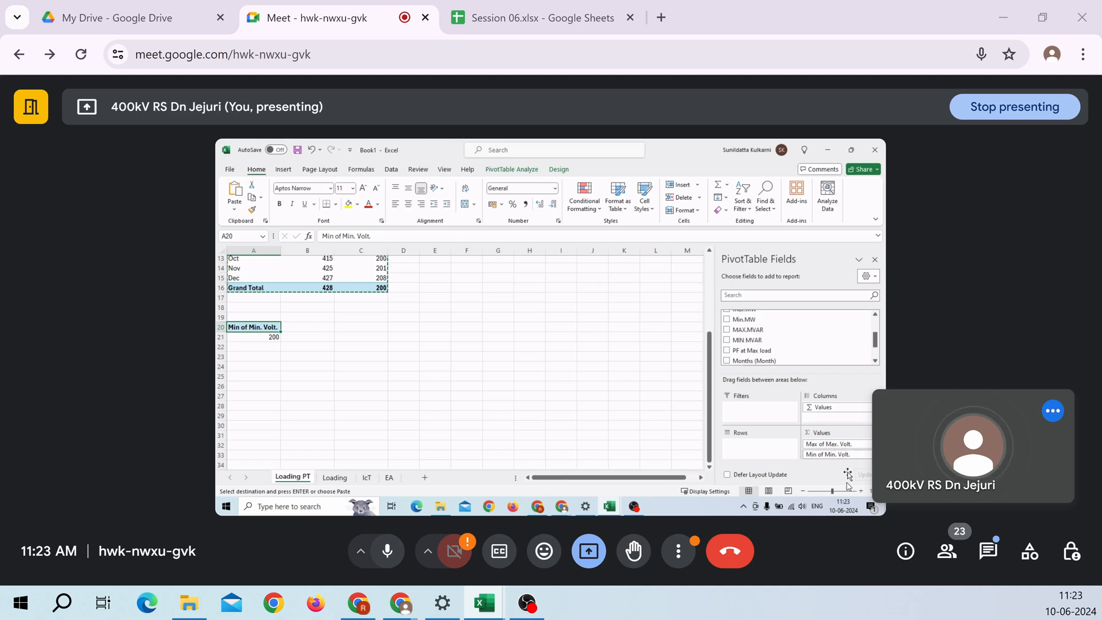
drag(836, 445, 832, 382)
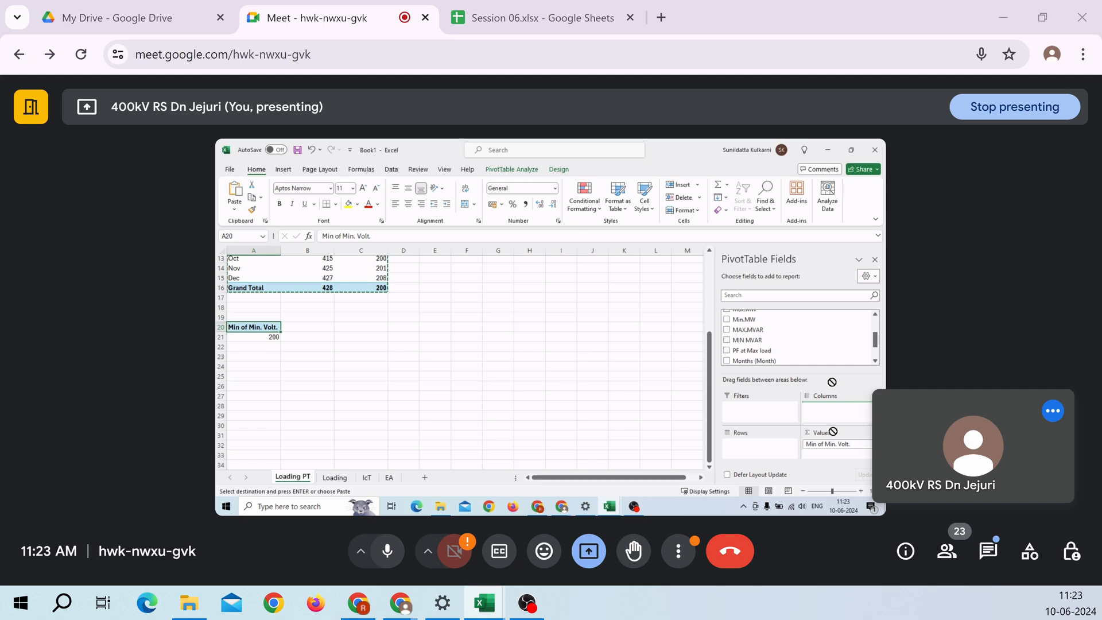
drag(832, 382, 832, 382)
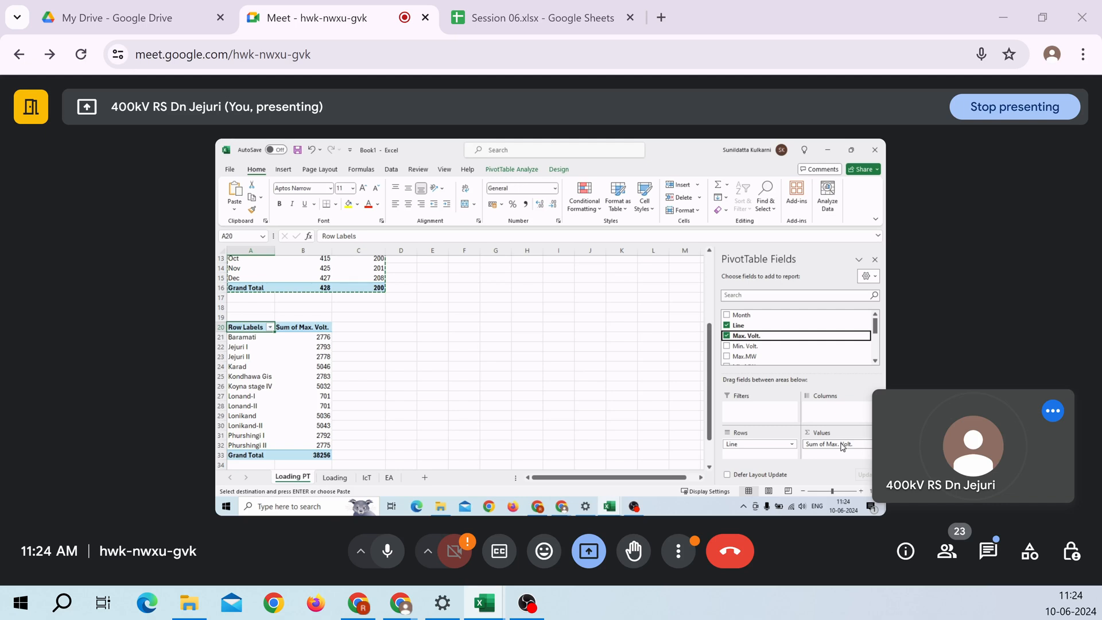
click(842, 447)
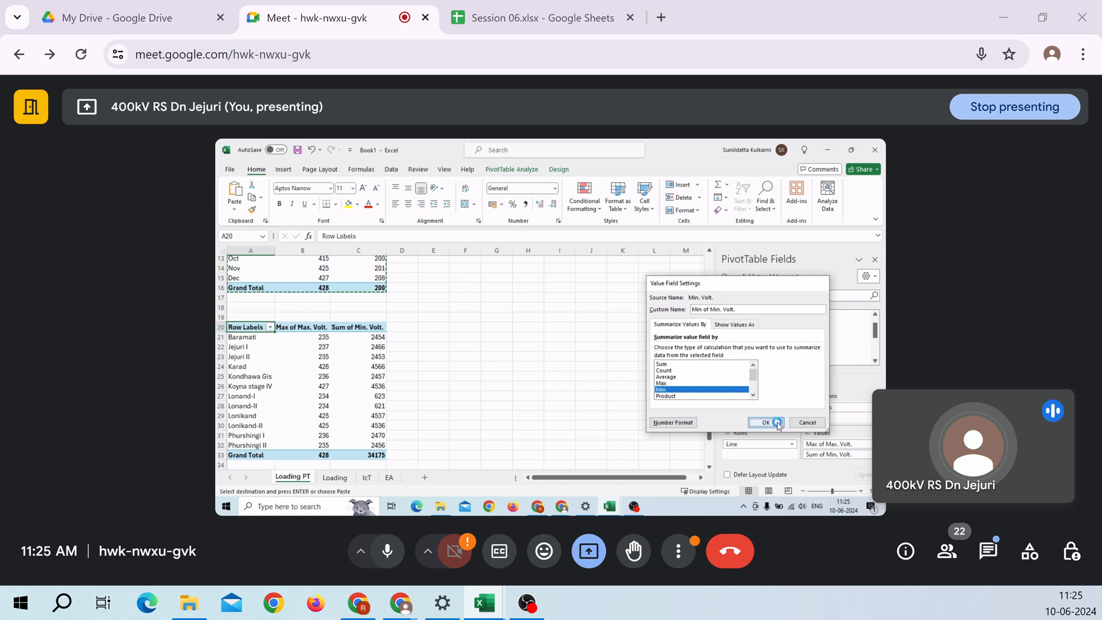
click(766, 423)
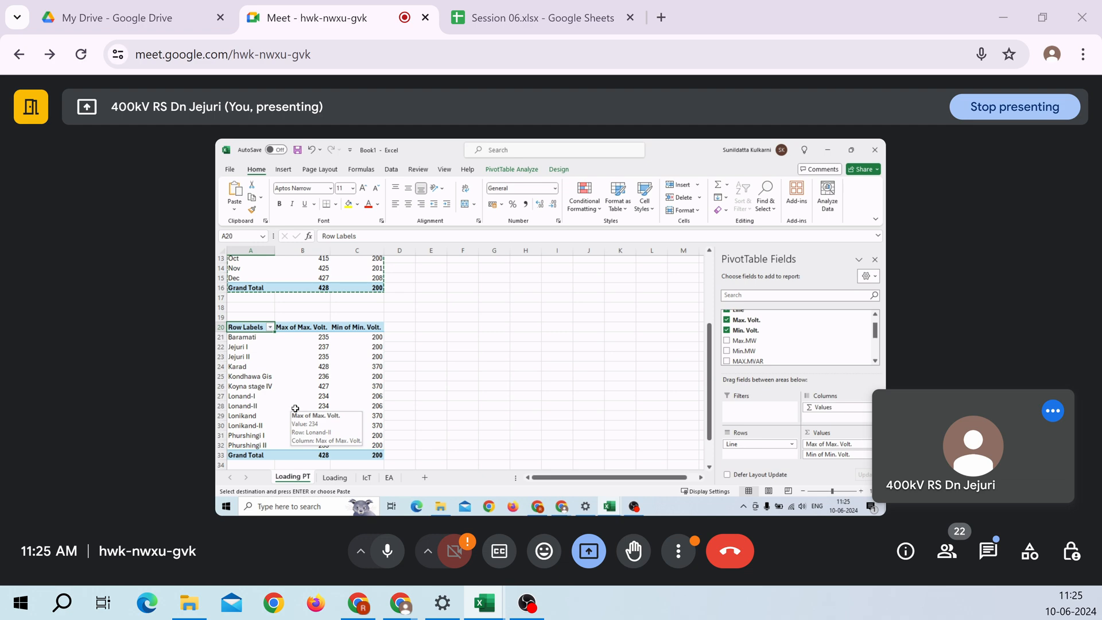
scroll(875, 322, up, 1)
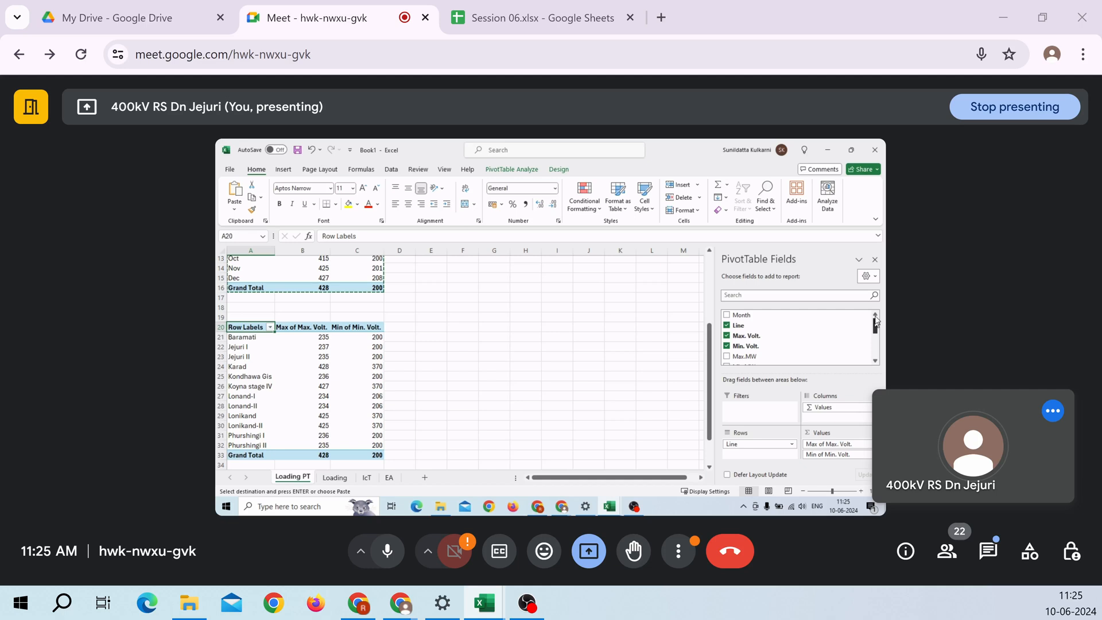
Step: Insert a clustered column PivotChart of the monthly maximum and minimum voltages from the upper PivotTable
click(338, 478)
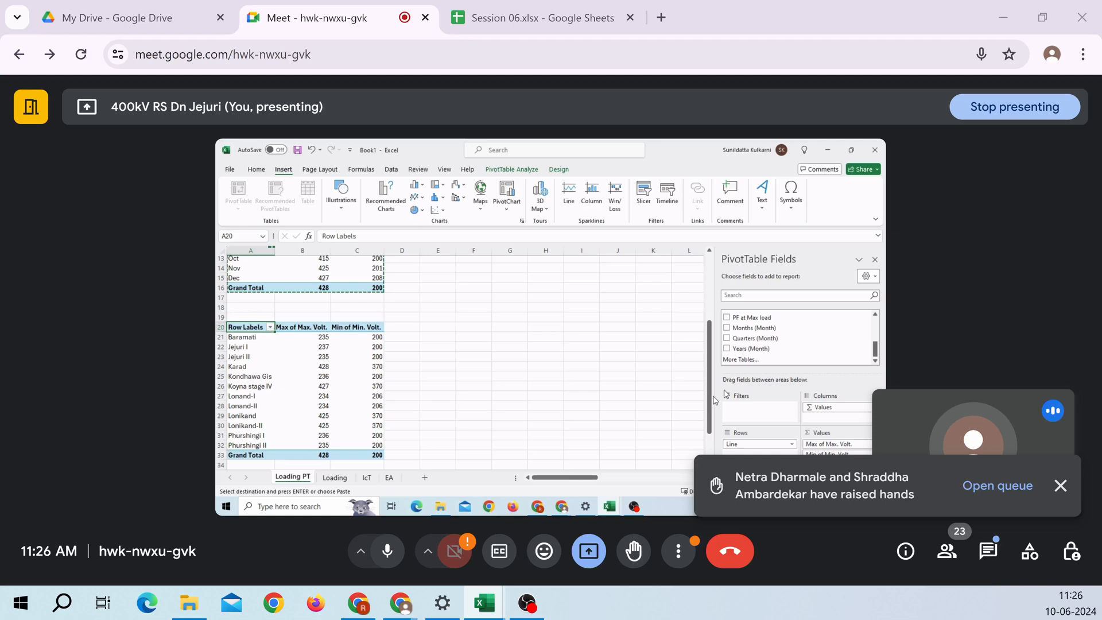
drag(715, 400, 716, 335)
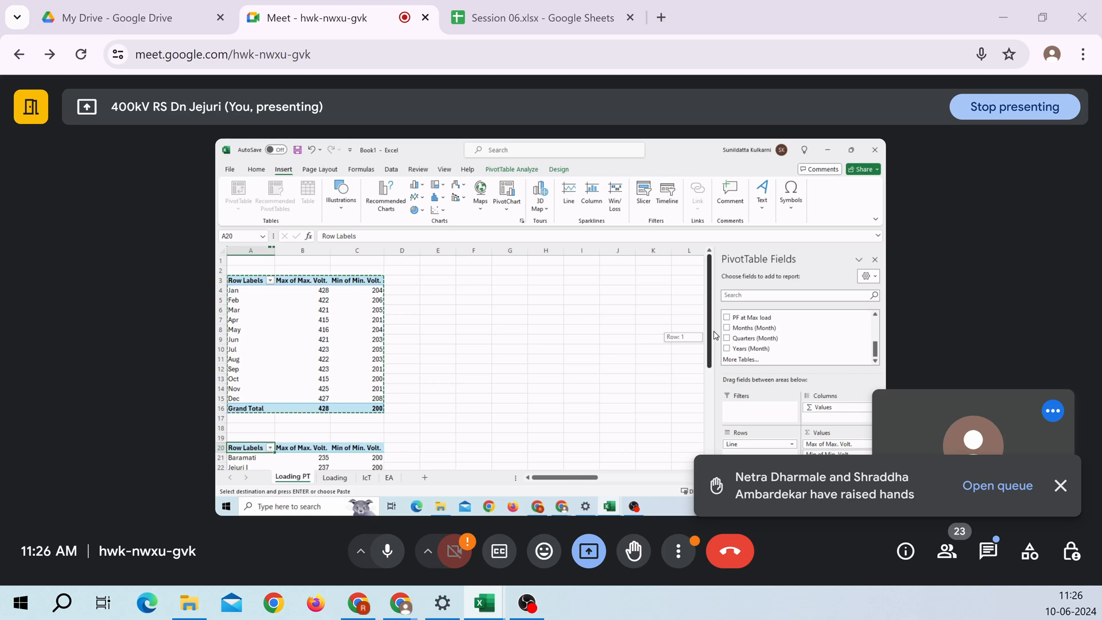
click(251, 301)
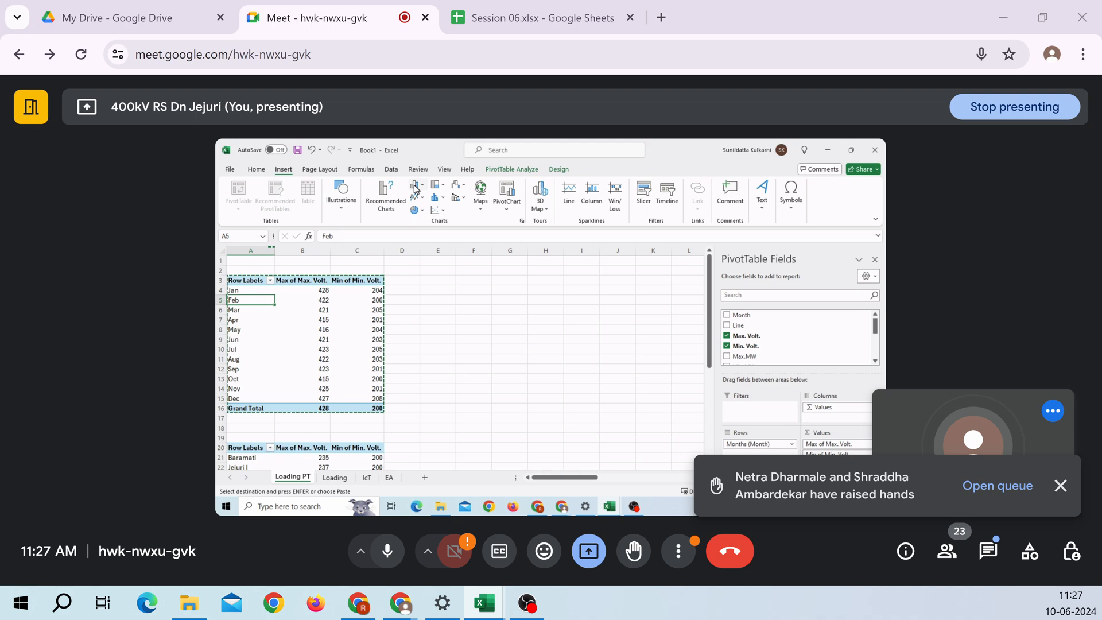
click(414, 188)
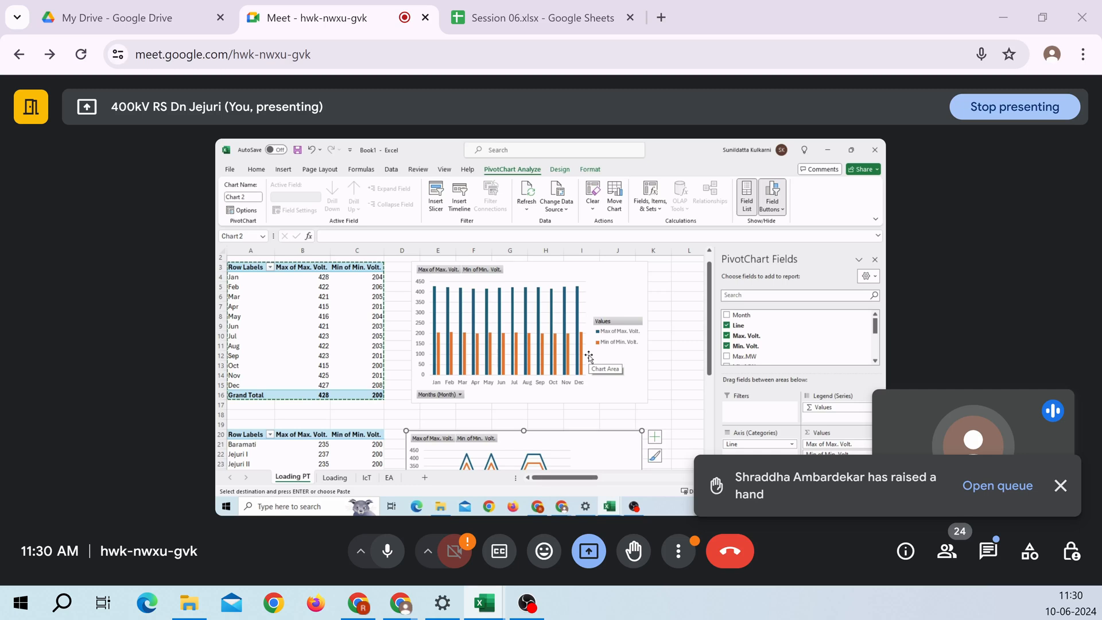
Step: Set the Month timeline to years and check which PivotTables the Line slicer is connected to
click(249, 326)
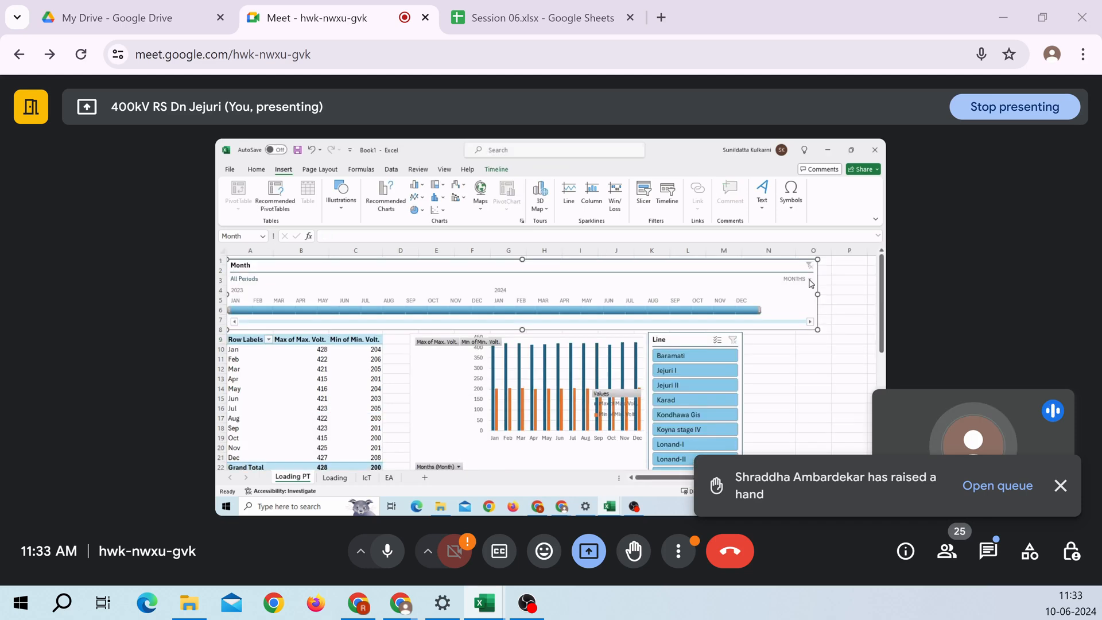
click(810, 280)
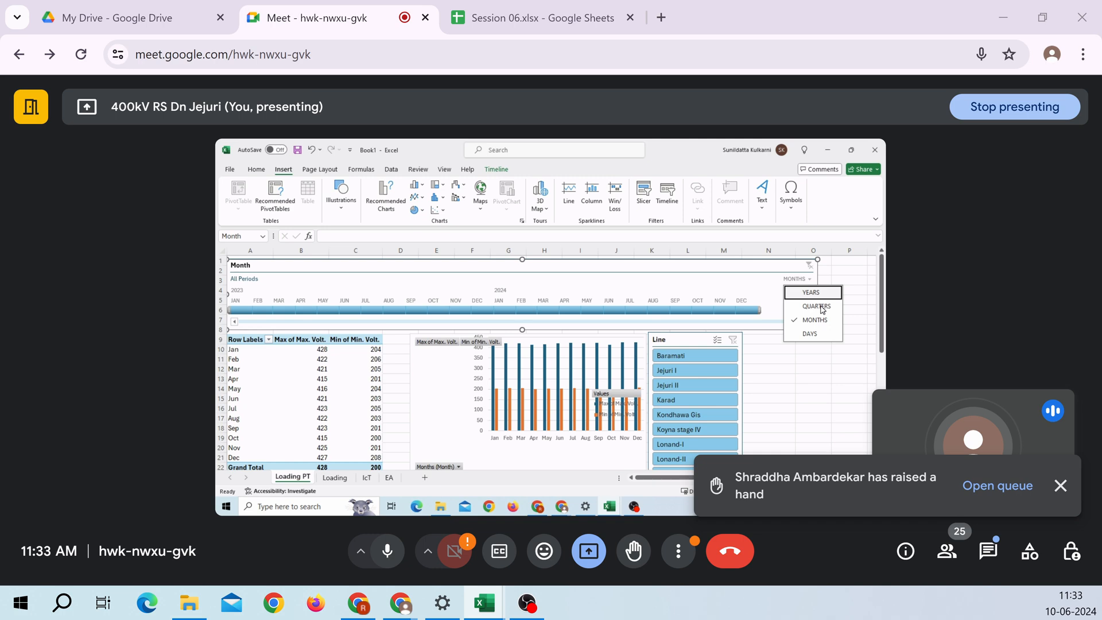
click(810, 293)
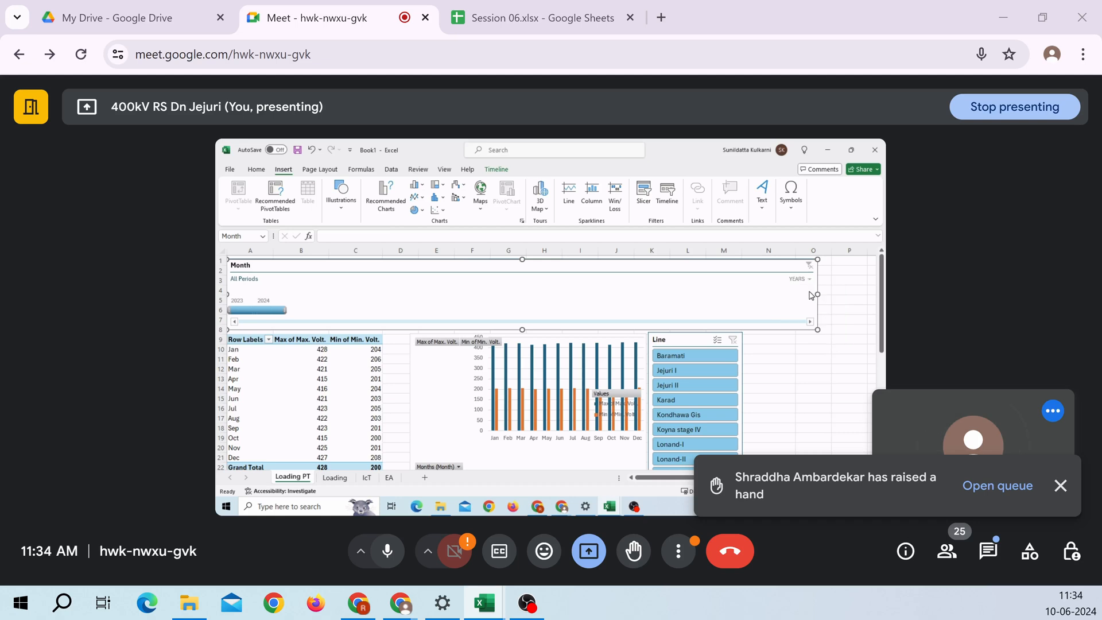
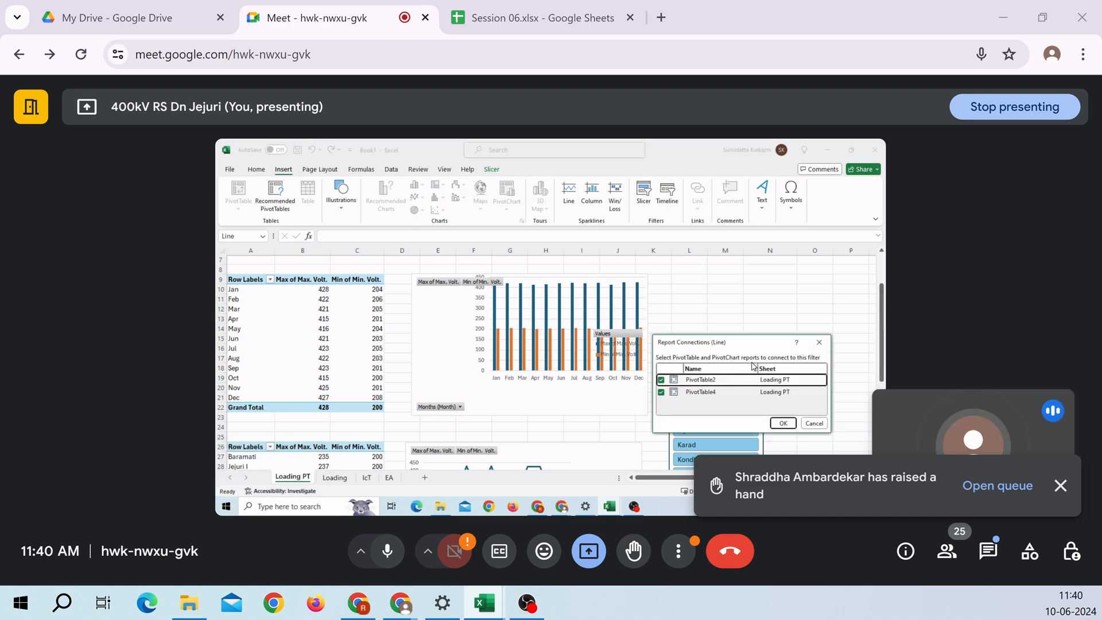
click(819, 342)
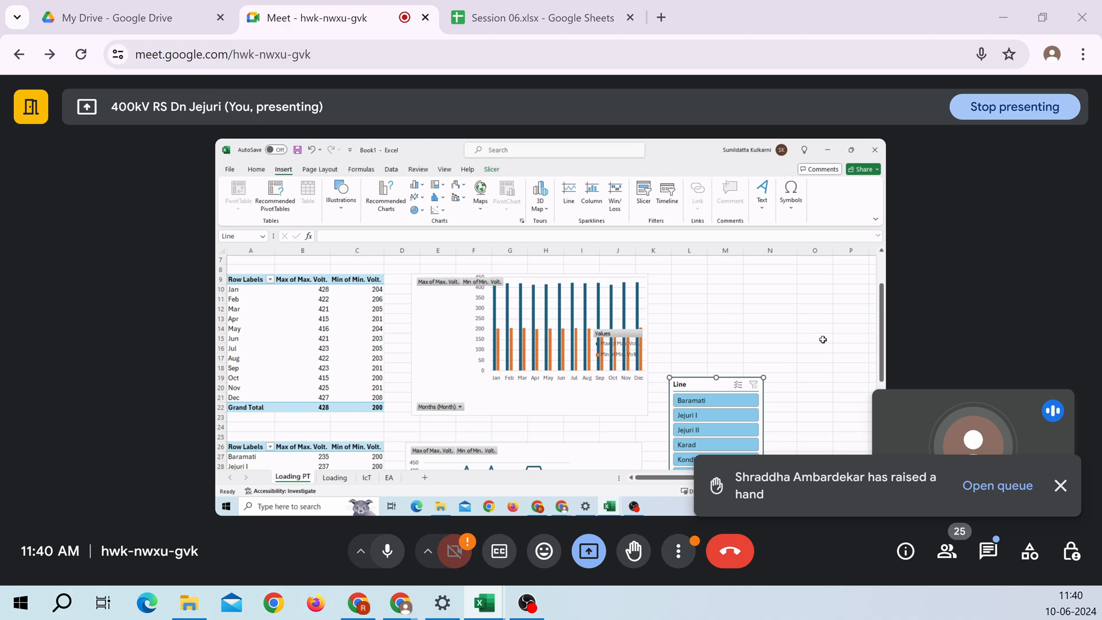
Step: Create a PivotTable from the IcT sheet's data on a new worksheet
click(366, 478)
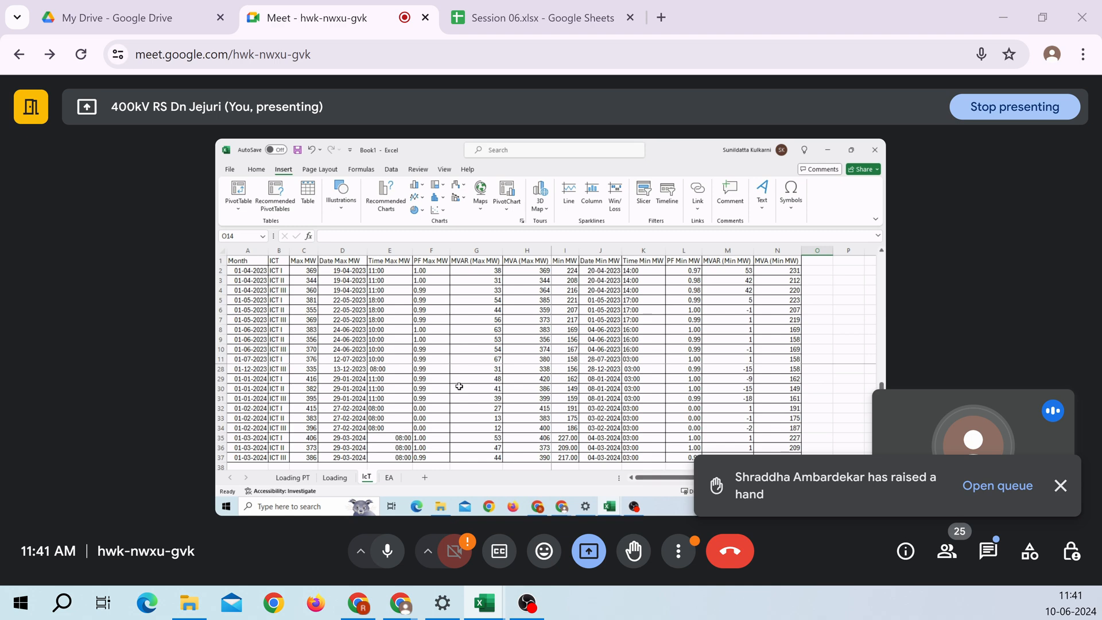
click(401, 353)
key(alt+d)
key(p)
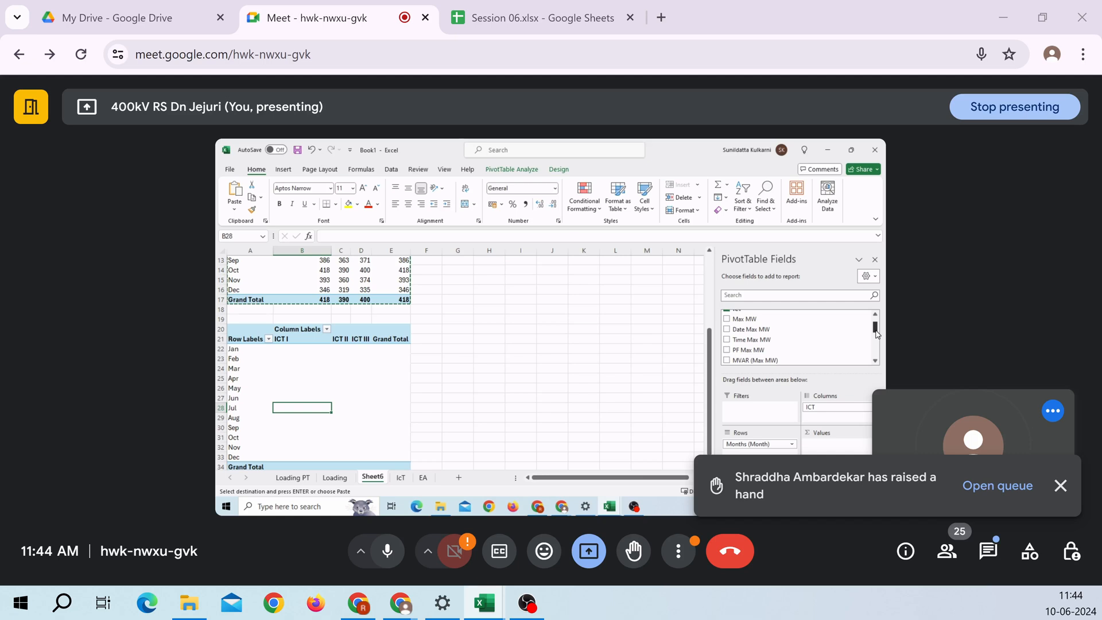
Step: Add the Min MW field to the lower ICT PivotTable's values and summarize it by Min
scroll(746, 353, down, 1)
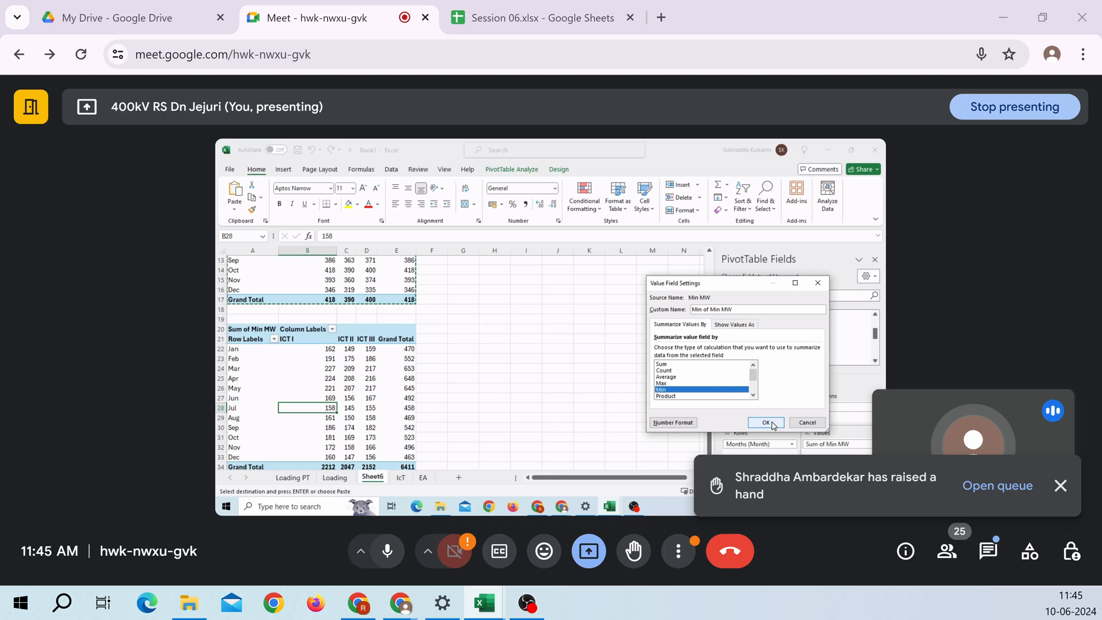
click(771, 424)
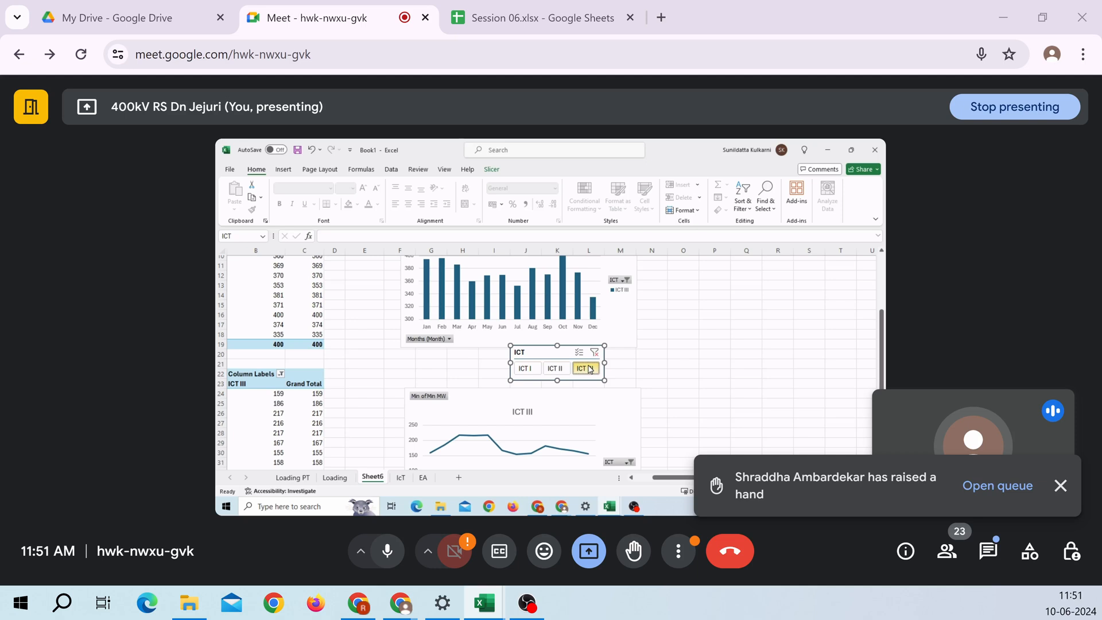
Step: Clear the ICT slicer's filter and rename Sheet6 to ICT PT
click(594, 352)
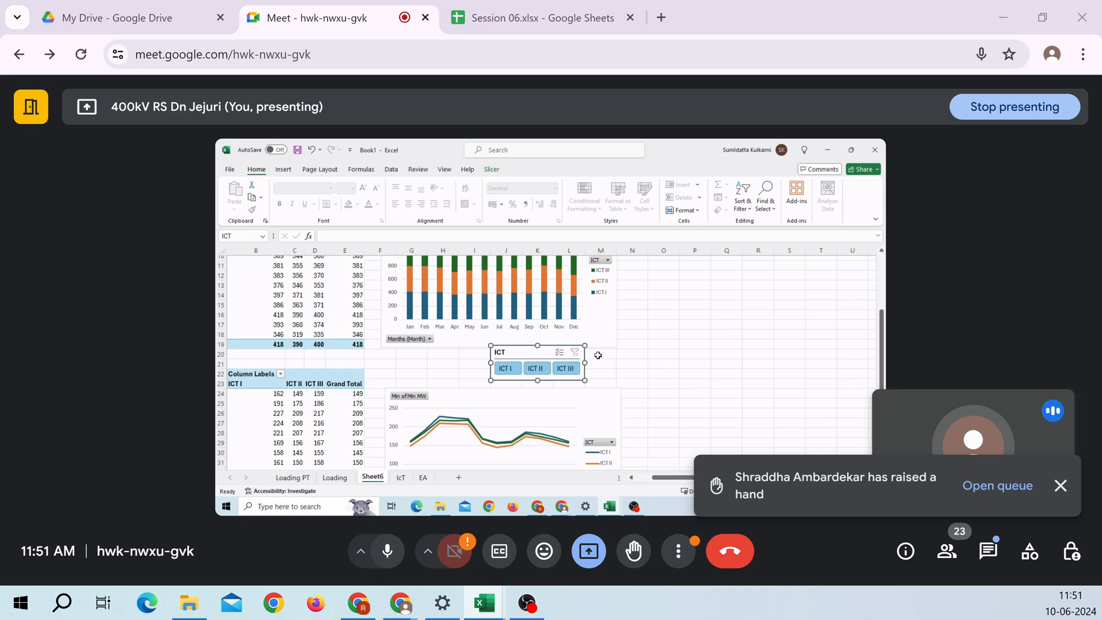
scroll(598, 355, up, 3)
double_click(374, 477)
text(ICT PT)
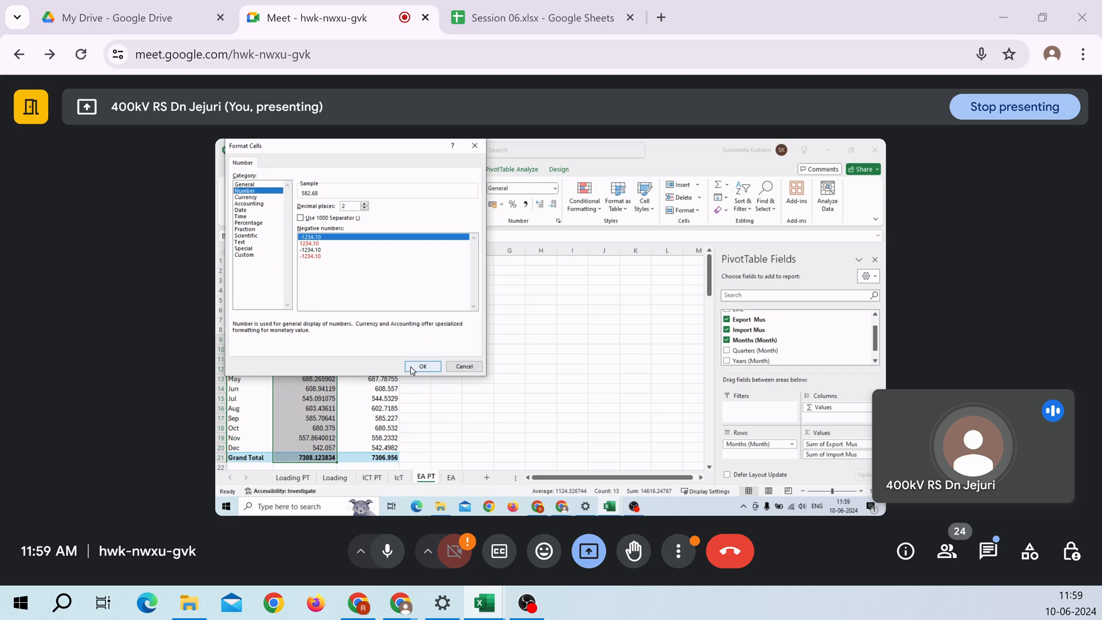
Step: Format the monthly Export Mus and Import Mus values on EA PT as numbers with two decimal places
click(421, 366)
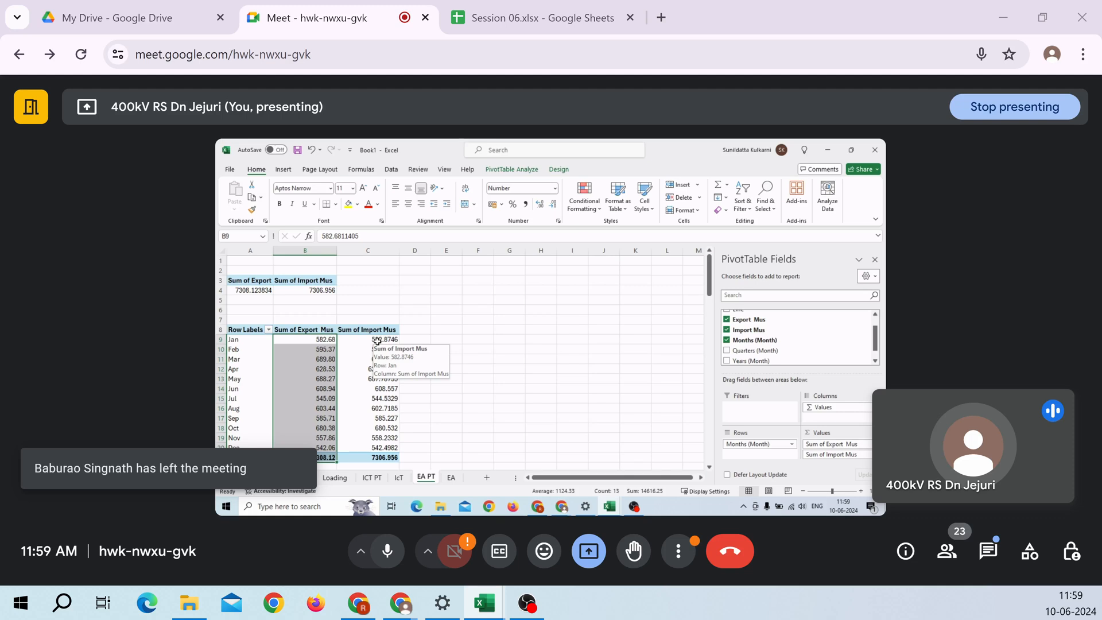
drag(376, 340, 376, 458)
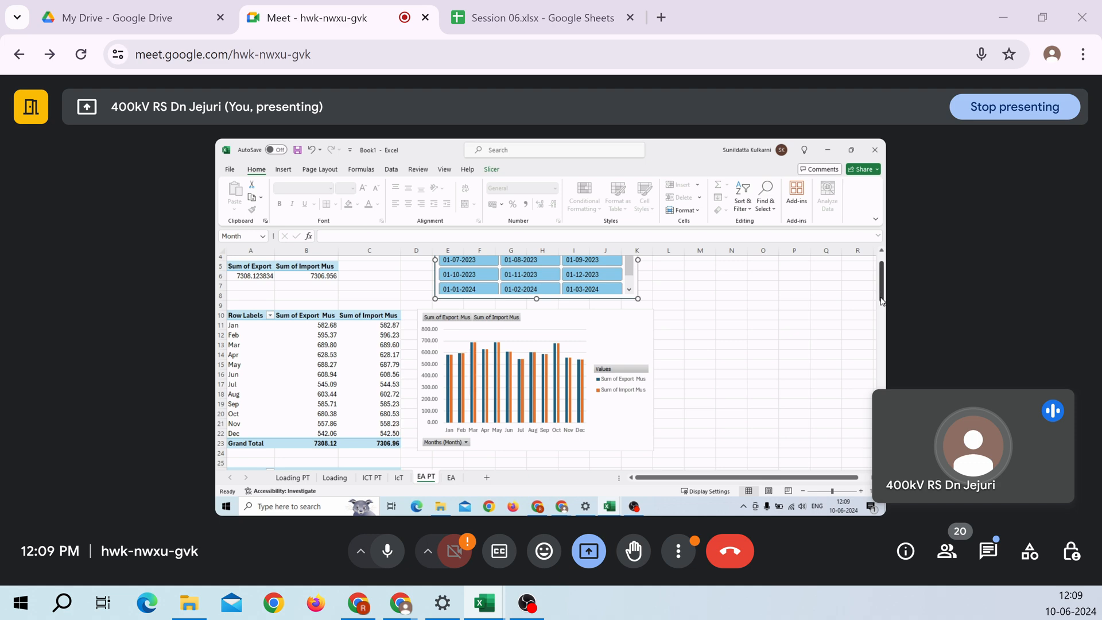
Step: Add a new blank worksheet after the EA PT sheet
click(486, 477)
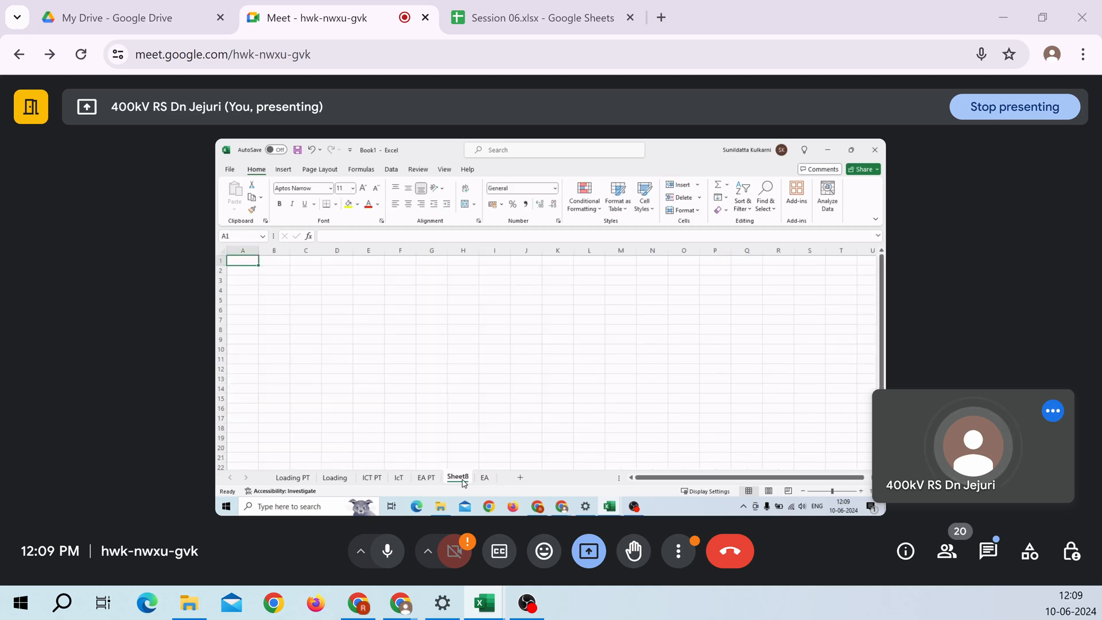
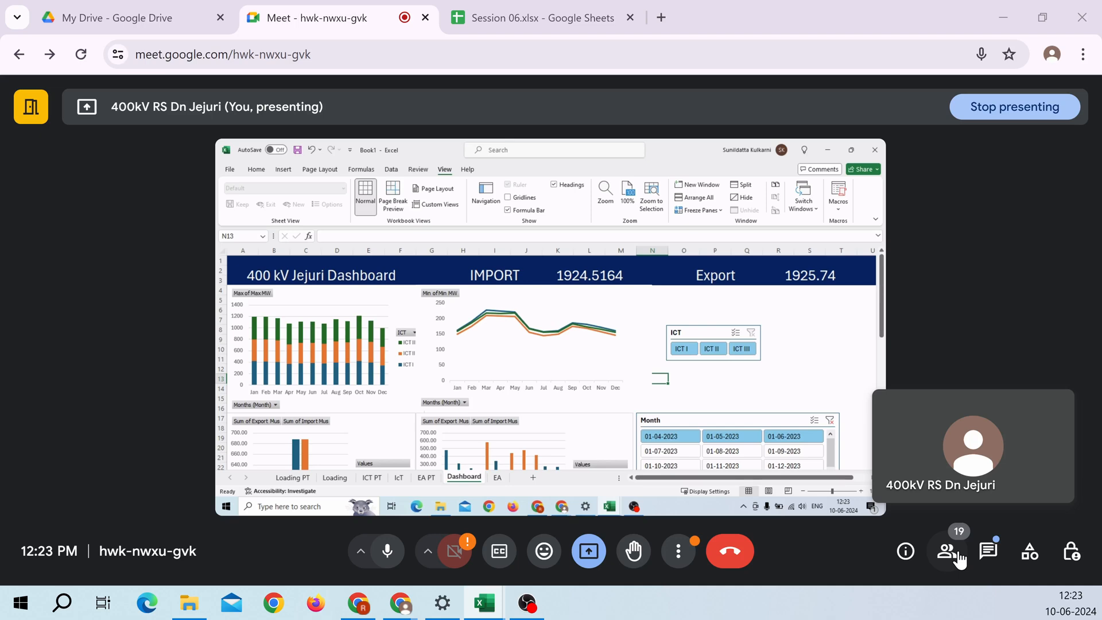
Step: Open the meeting's participant list
click(947, 552)
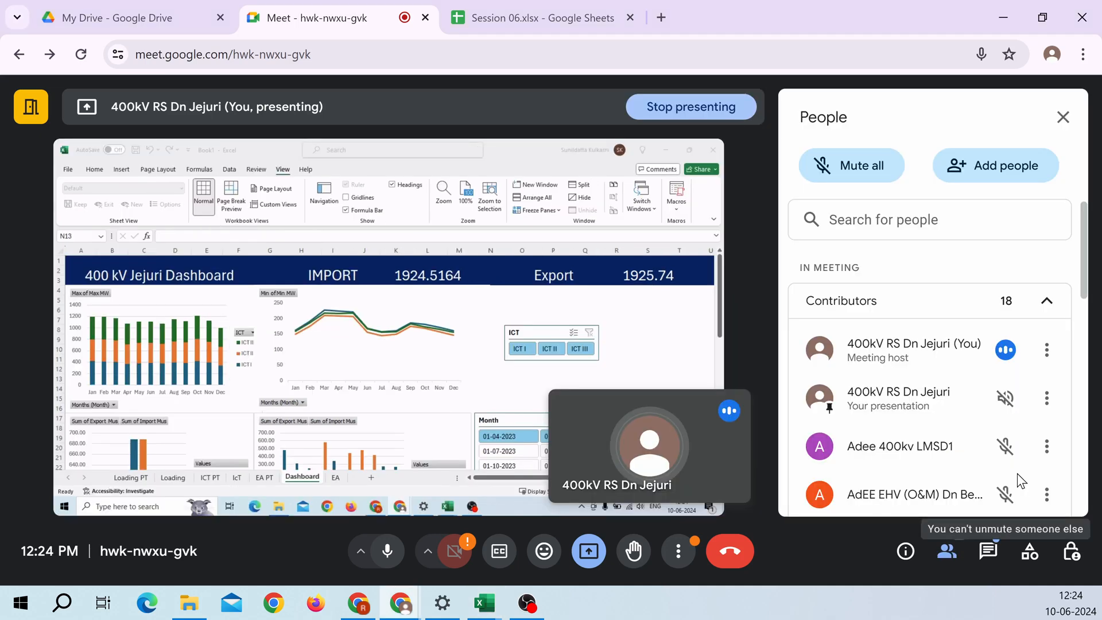